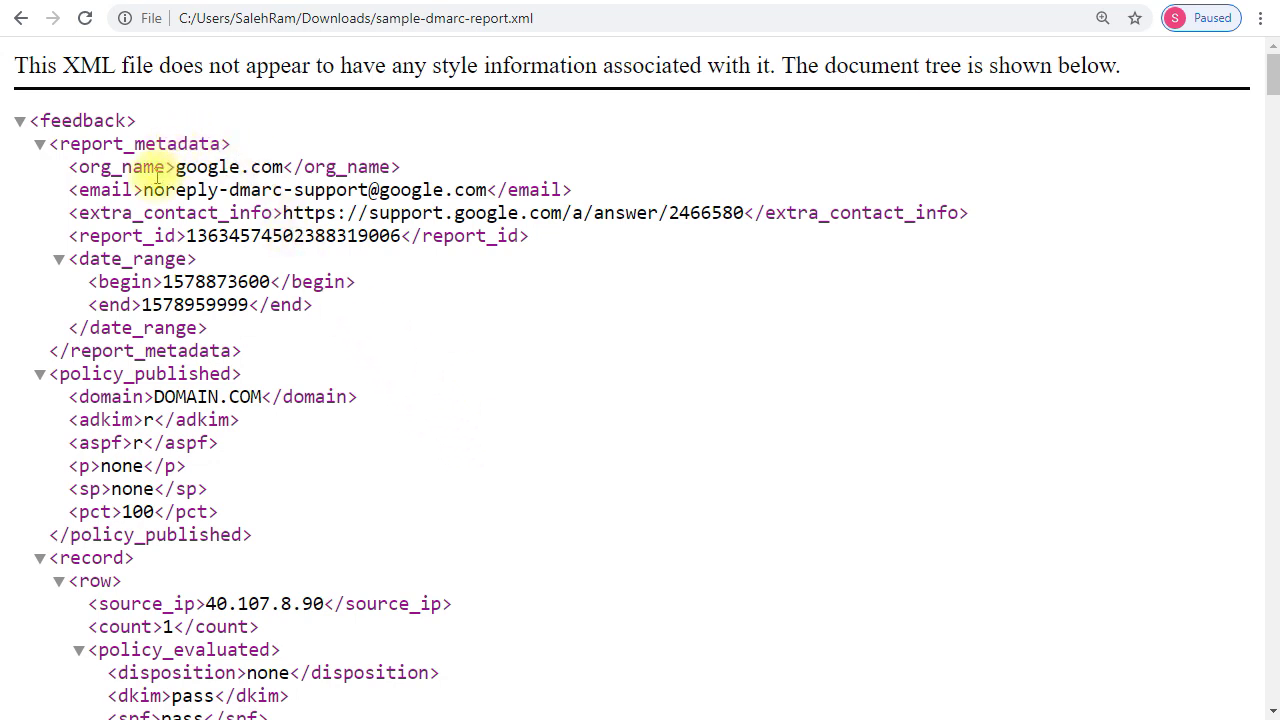
left_click_drag(401, 167, 70, 167)
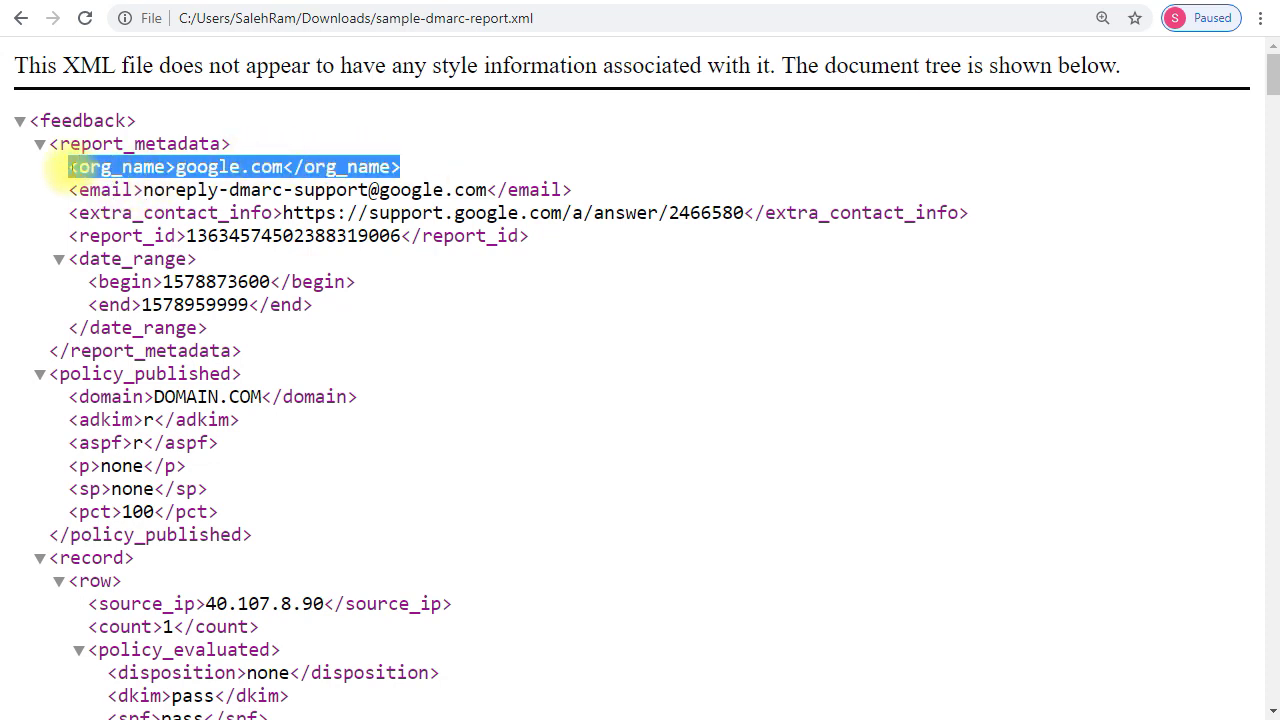
left_click_drag(78, 260, 370, 315)
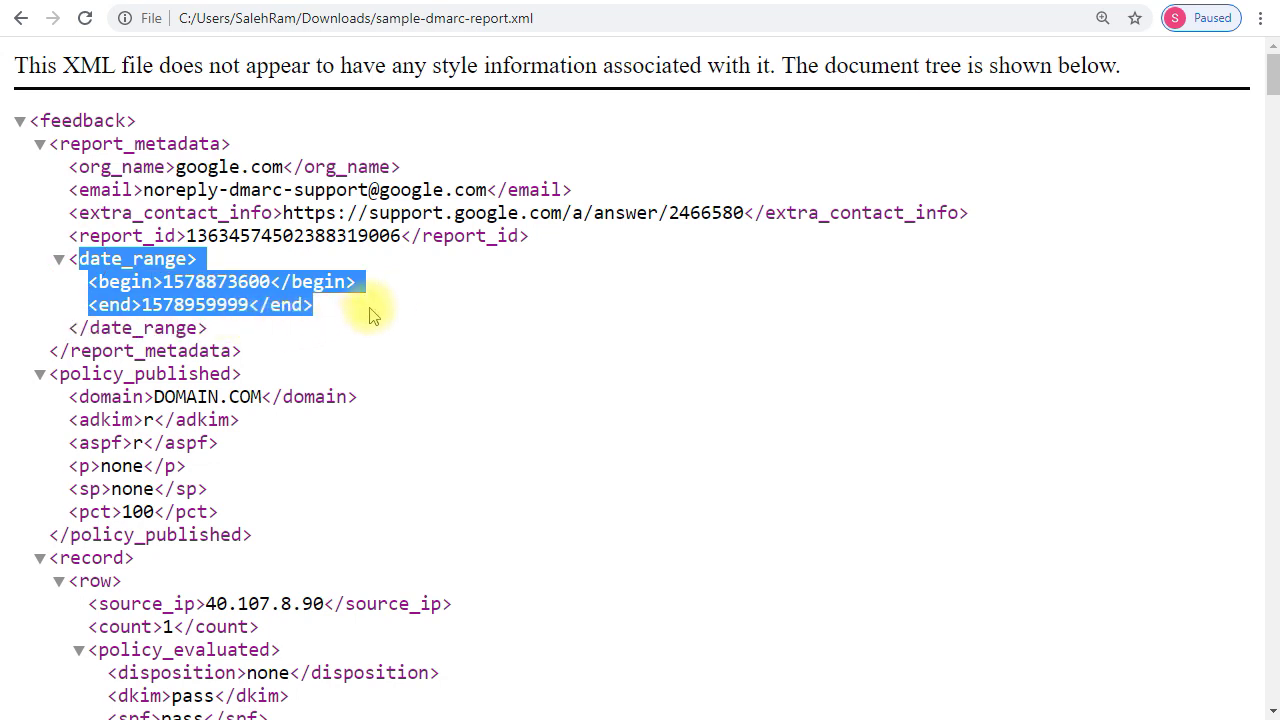
left_click(357, 338)
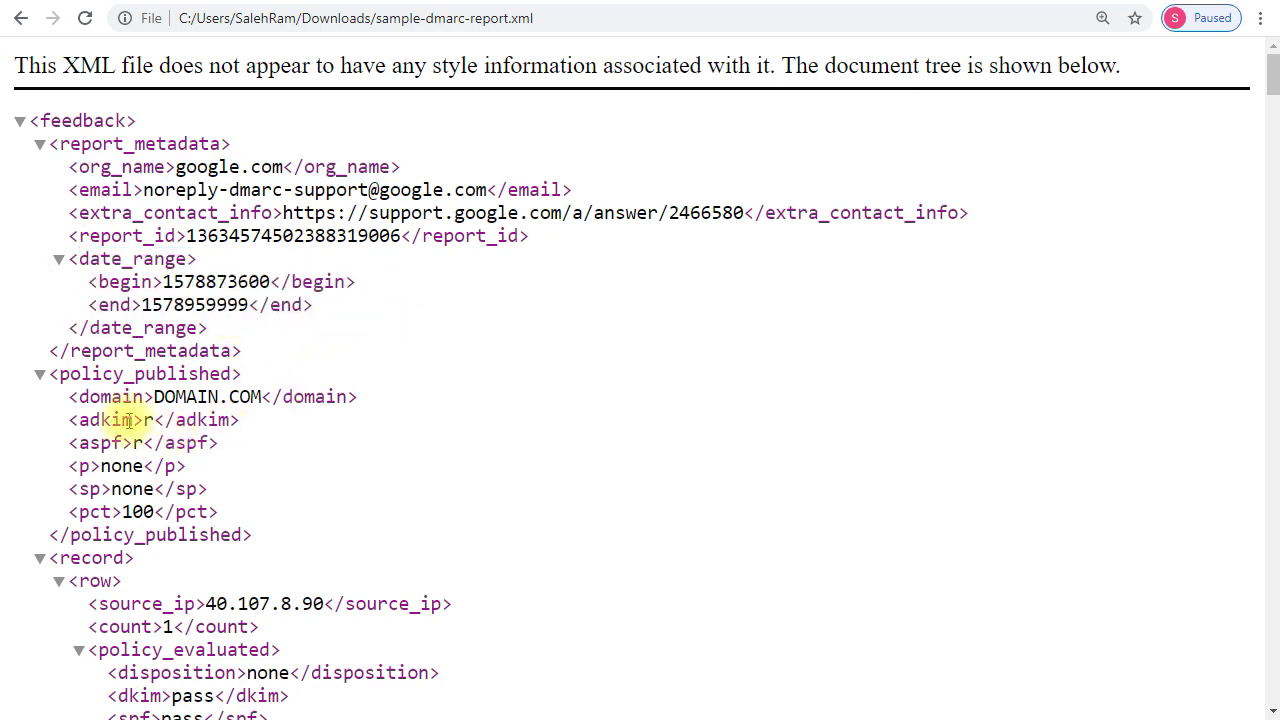
left_click_drag(68, 397, 265, 527)
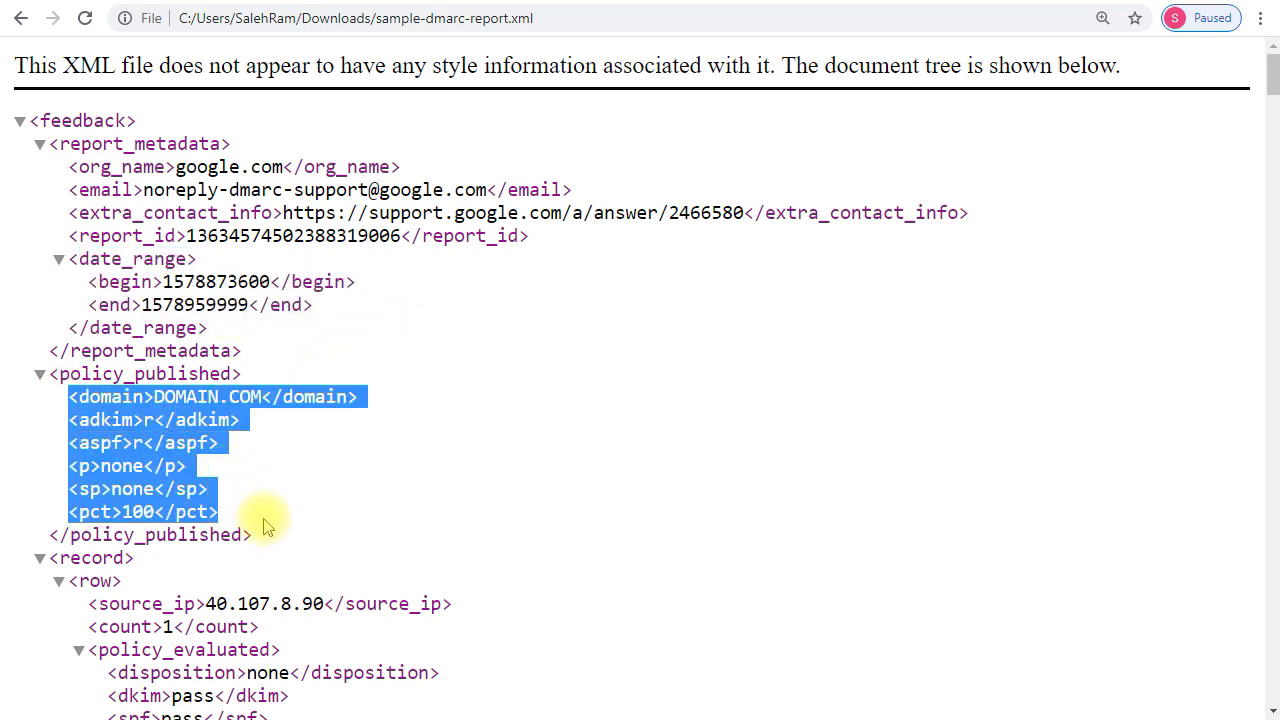
left_click(163, 397)
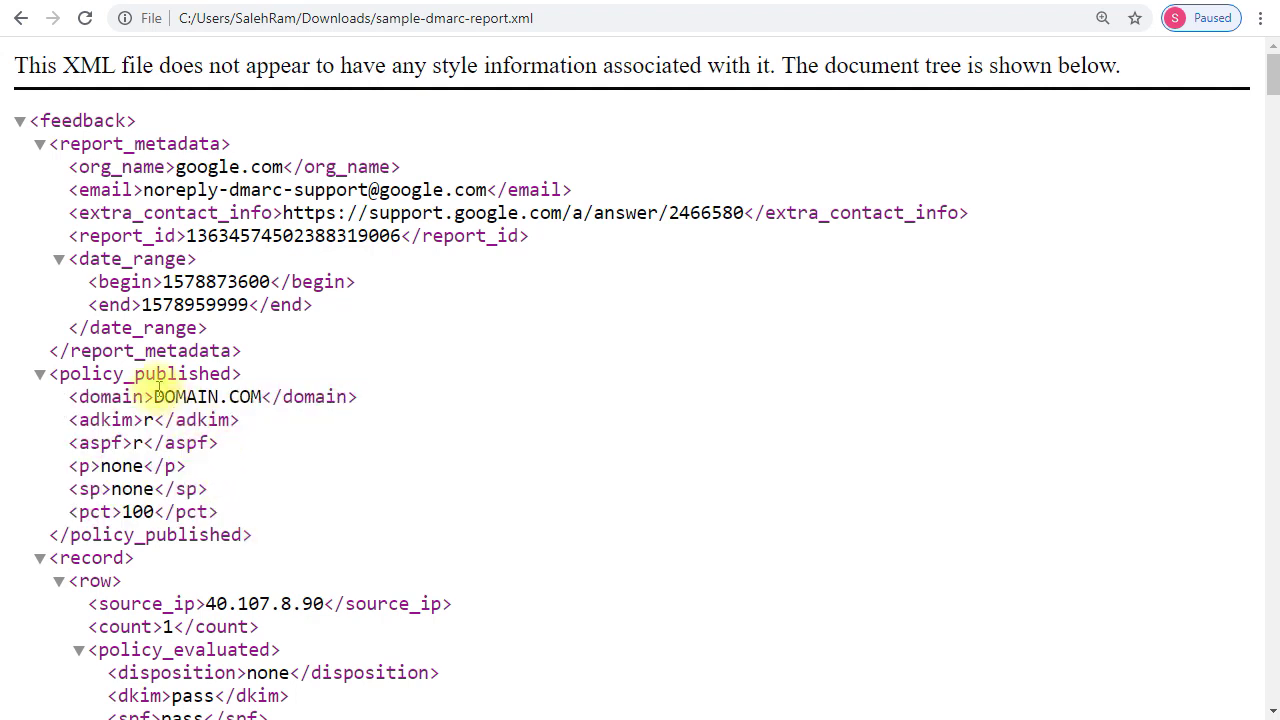
left_click_drag(153, 397, 265, 397)
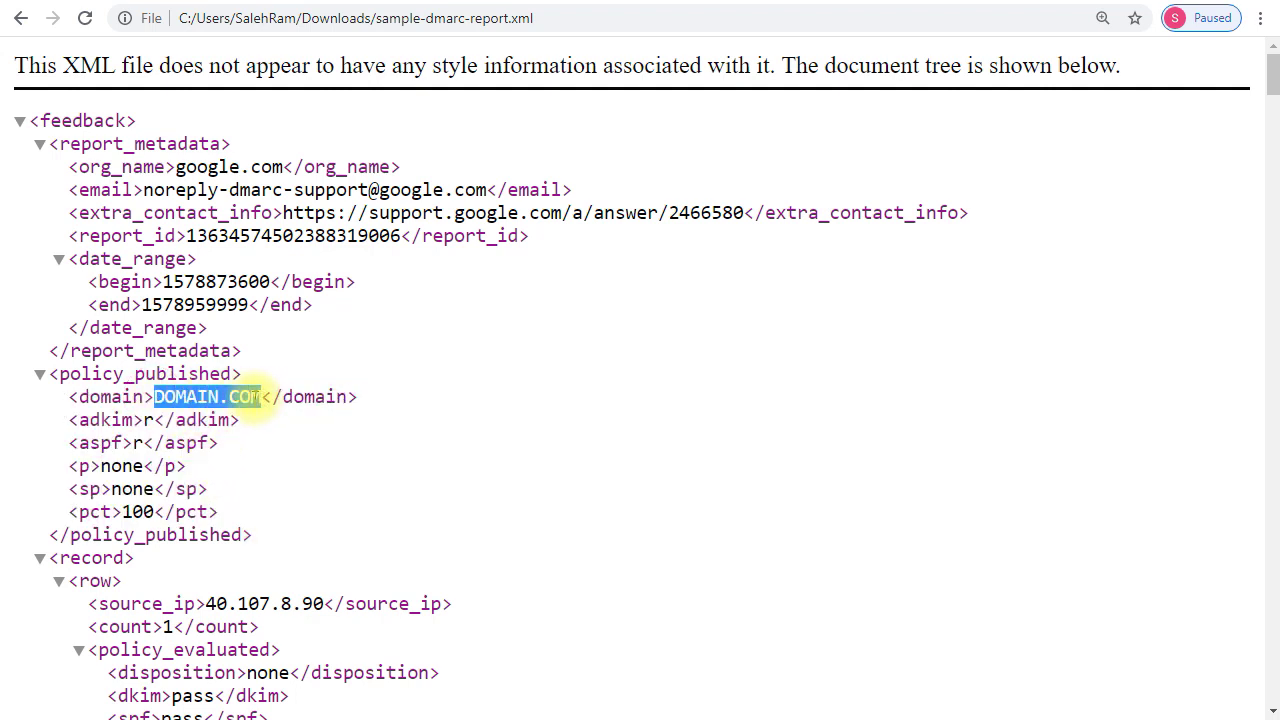
left_click(29, 434)
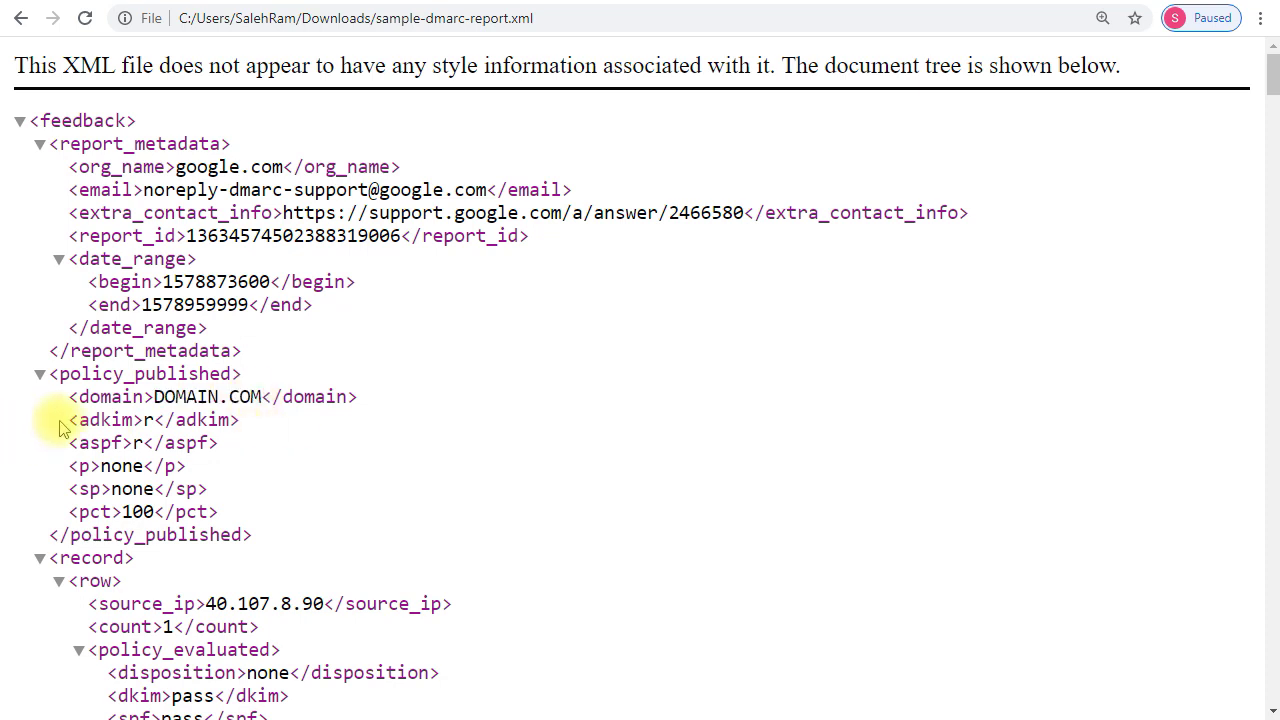
left_click_drag(57, 421, 250, 453)
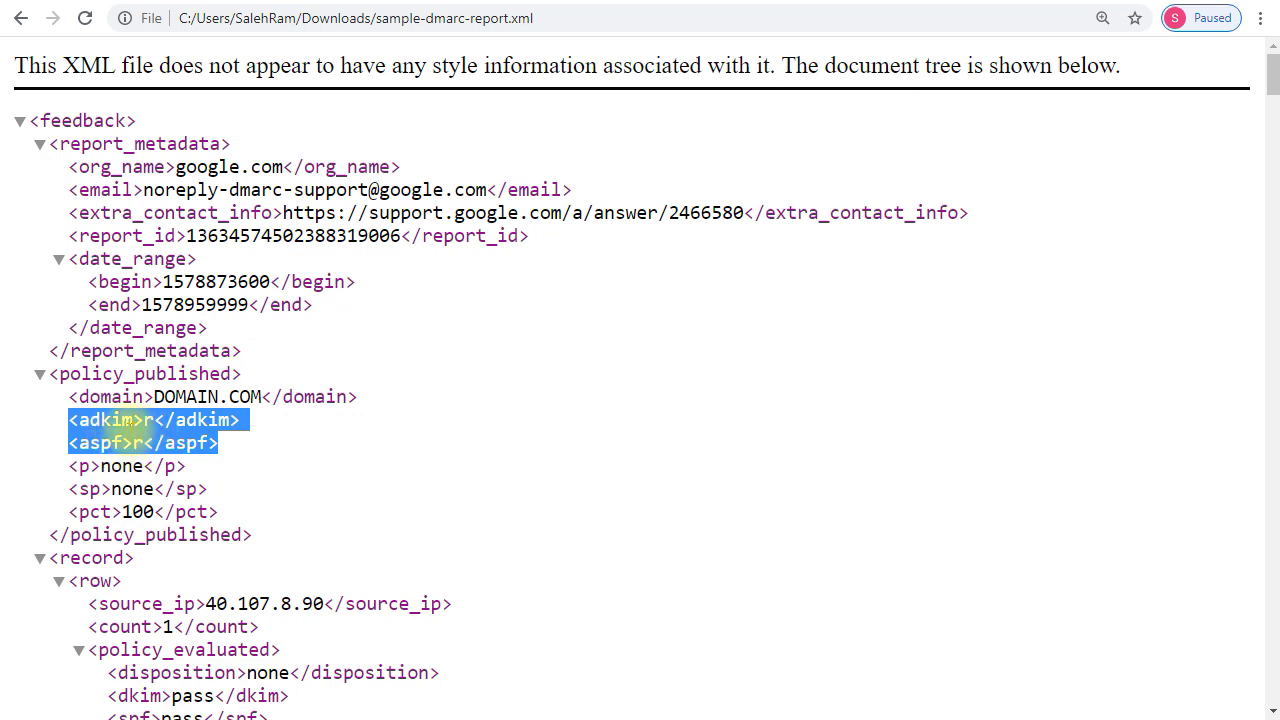
left_click(122, 422)
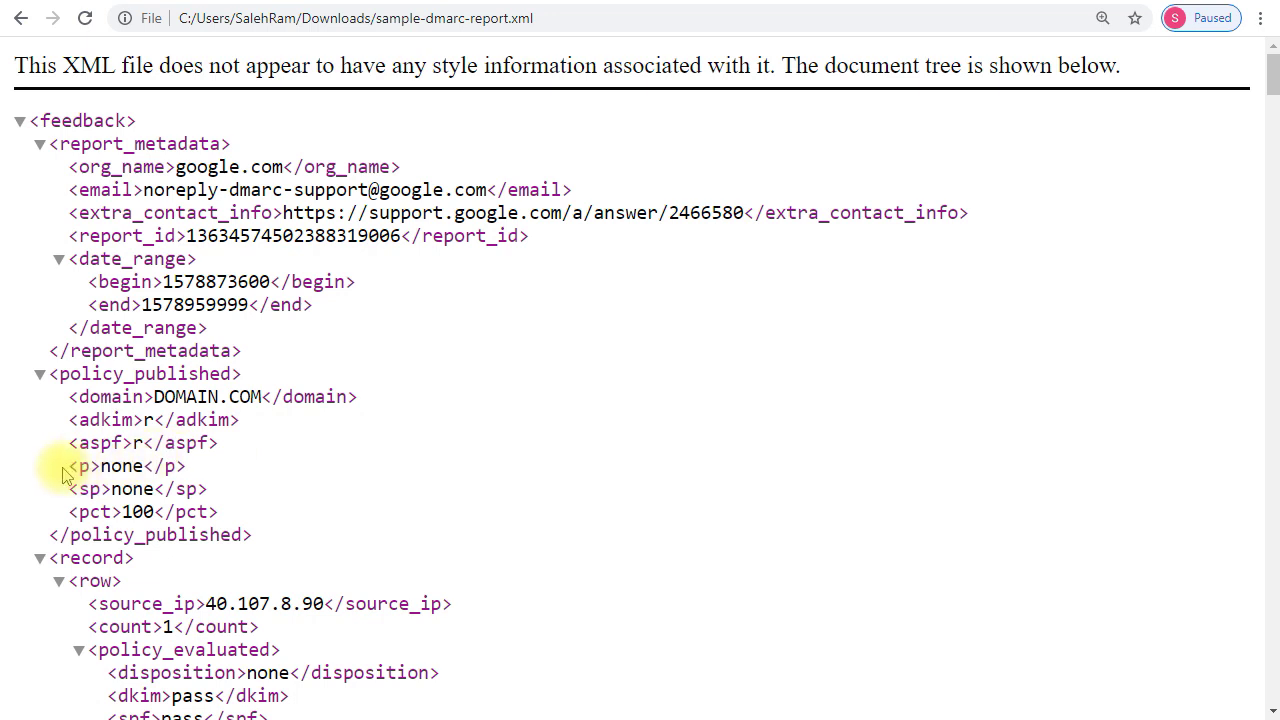
left_click_drag(63, 467, 187, 466)
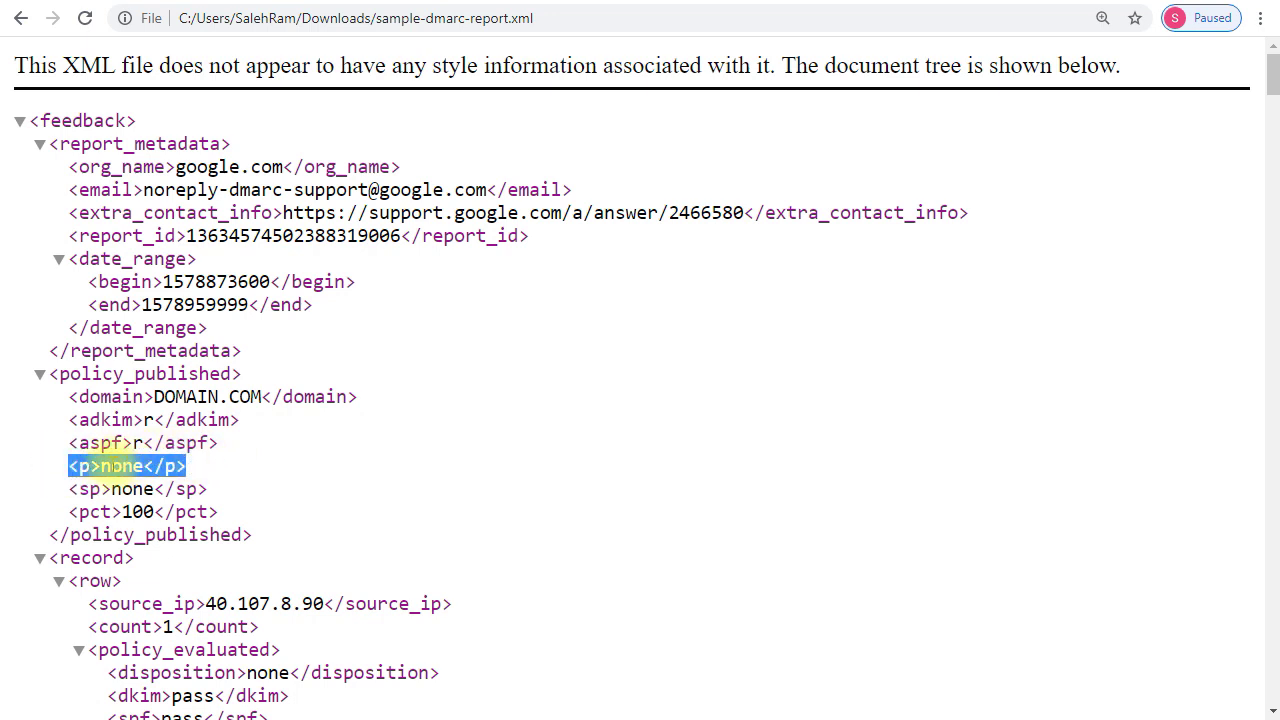
left_click(107, 441)
double_click(120, 466)
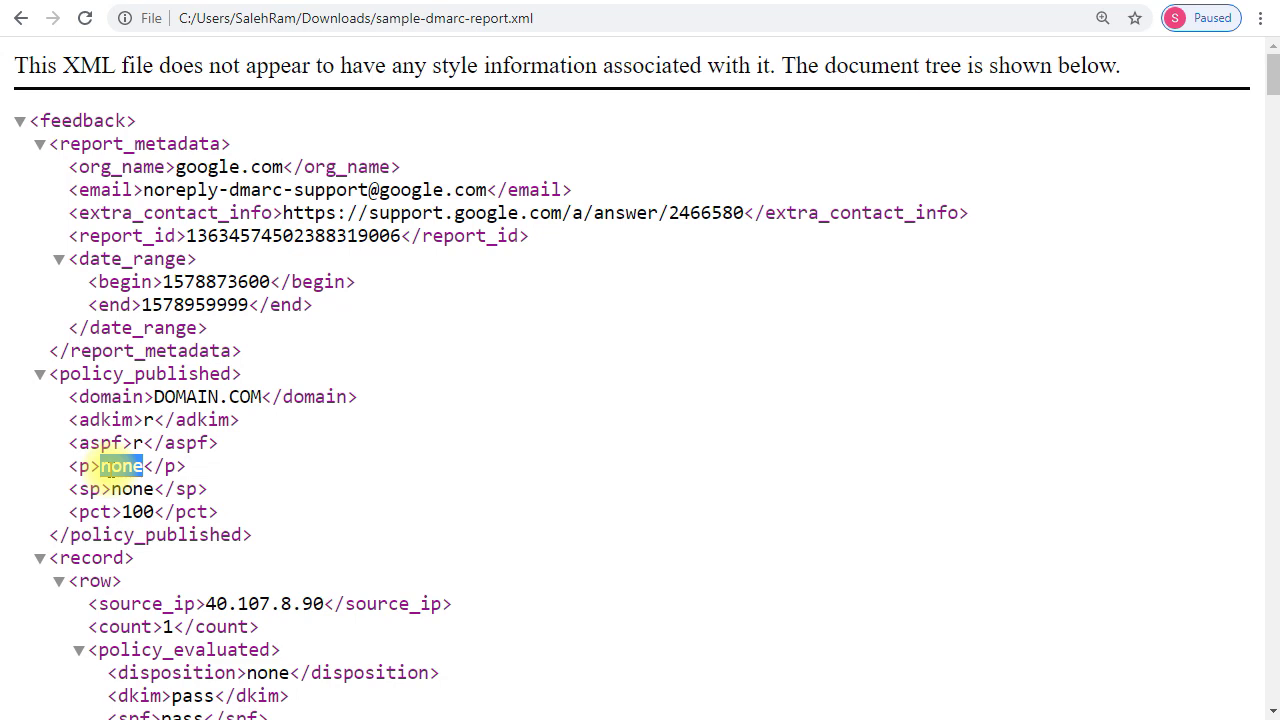
left_click(108, 466)
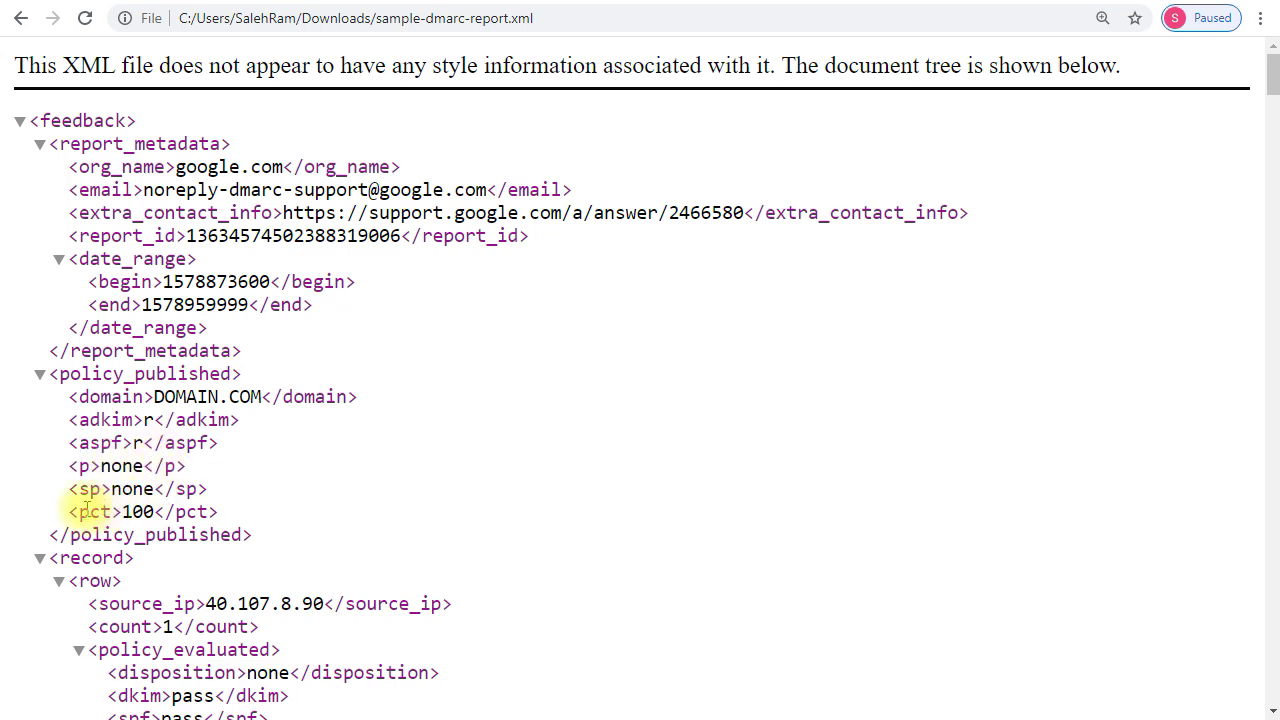
left_click_drag(63, 510, 226, 518)
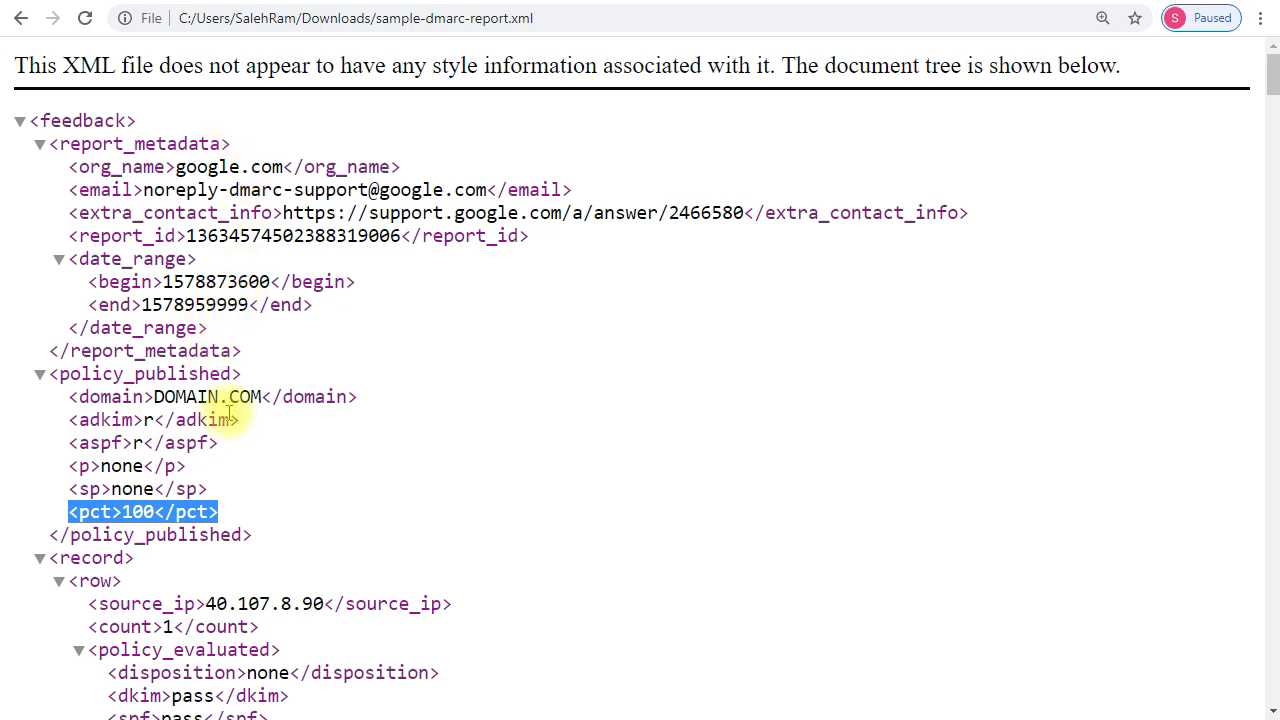
left_click(148, 506)
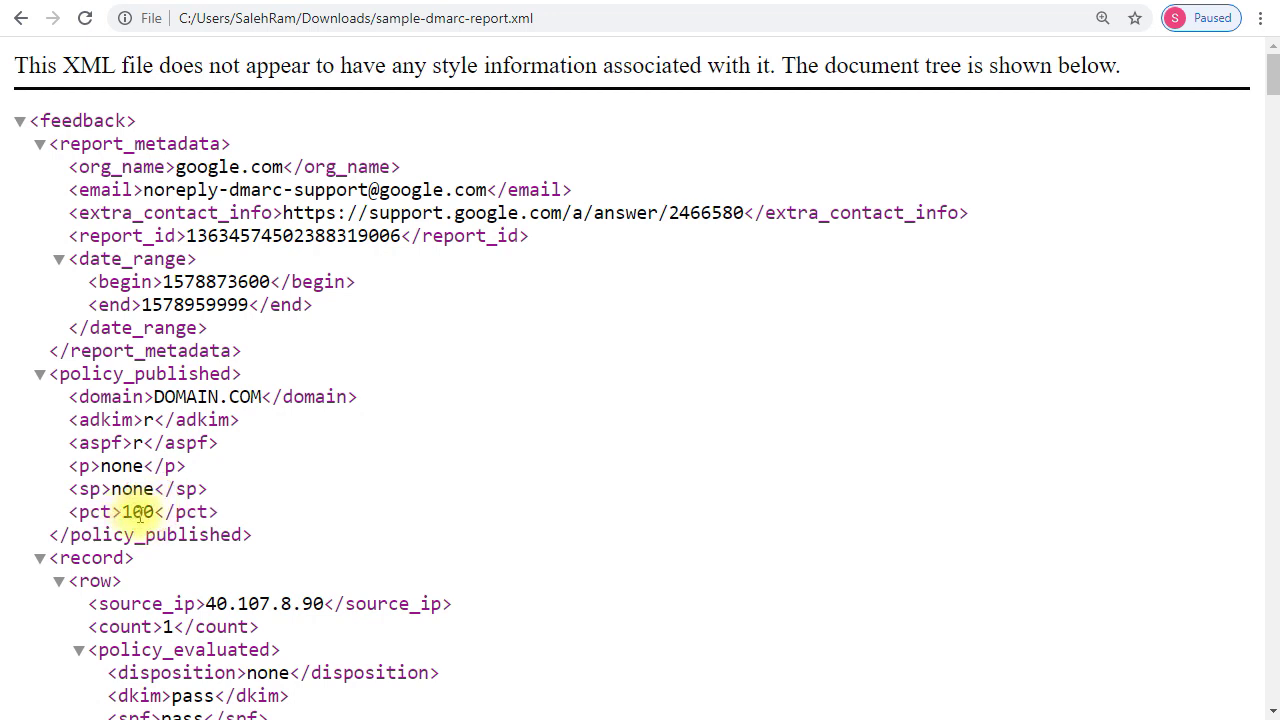
left_click_drag(90, 462, 162, 478)
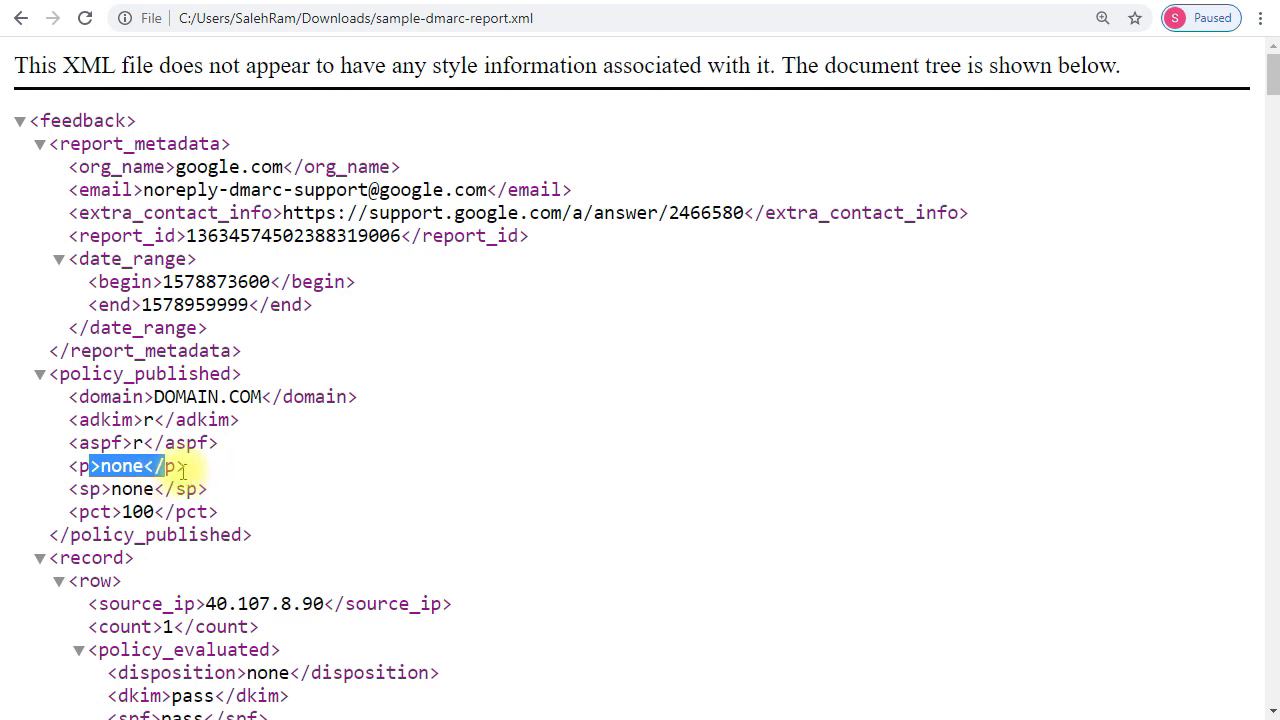
double_click(155, 515)
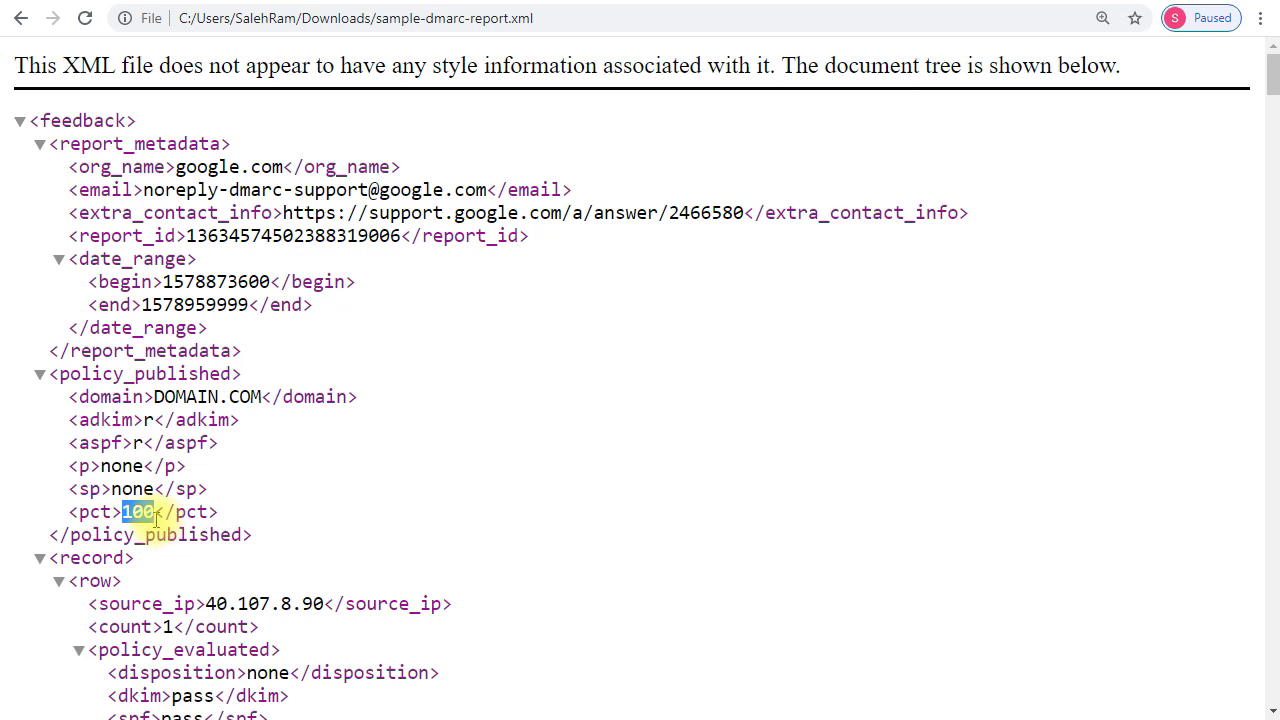
left_click(249, 509)
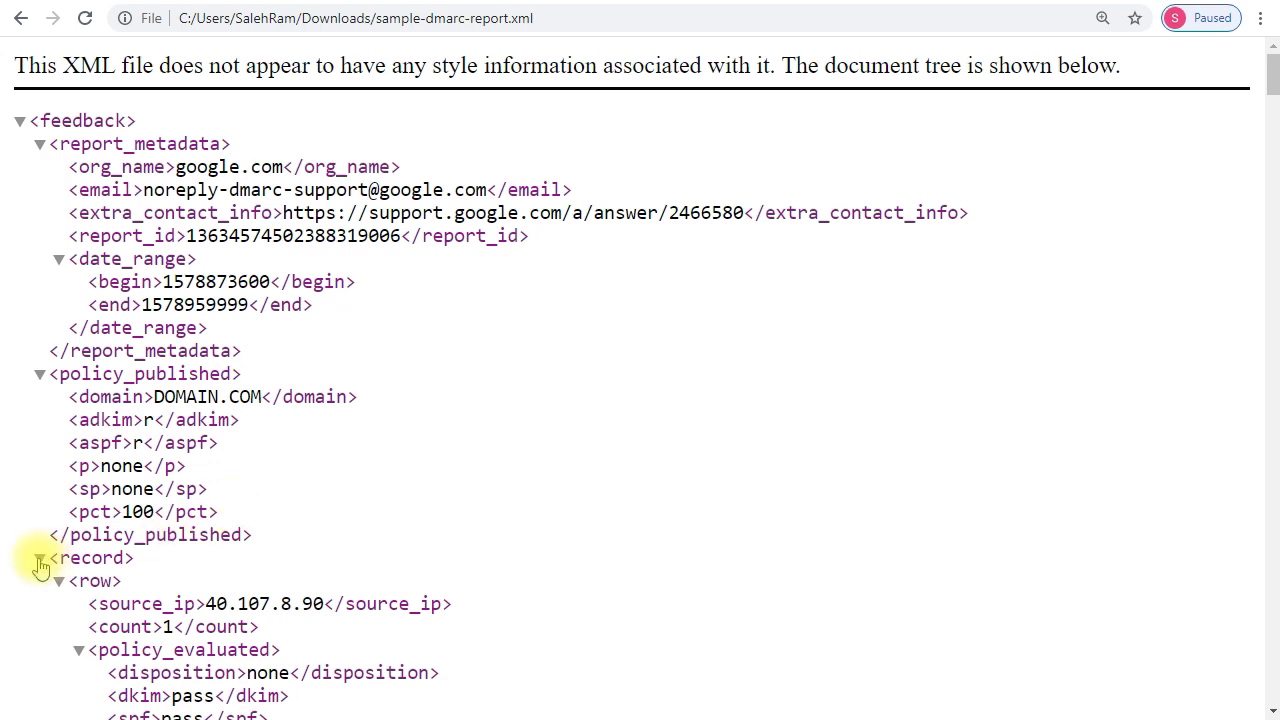
scroll(248, 560, "down", 1)
scroll(248, 560, "down", 2)
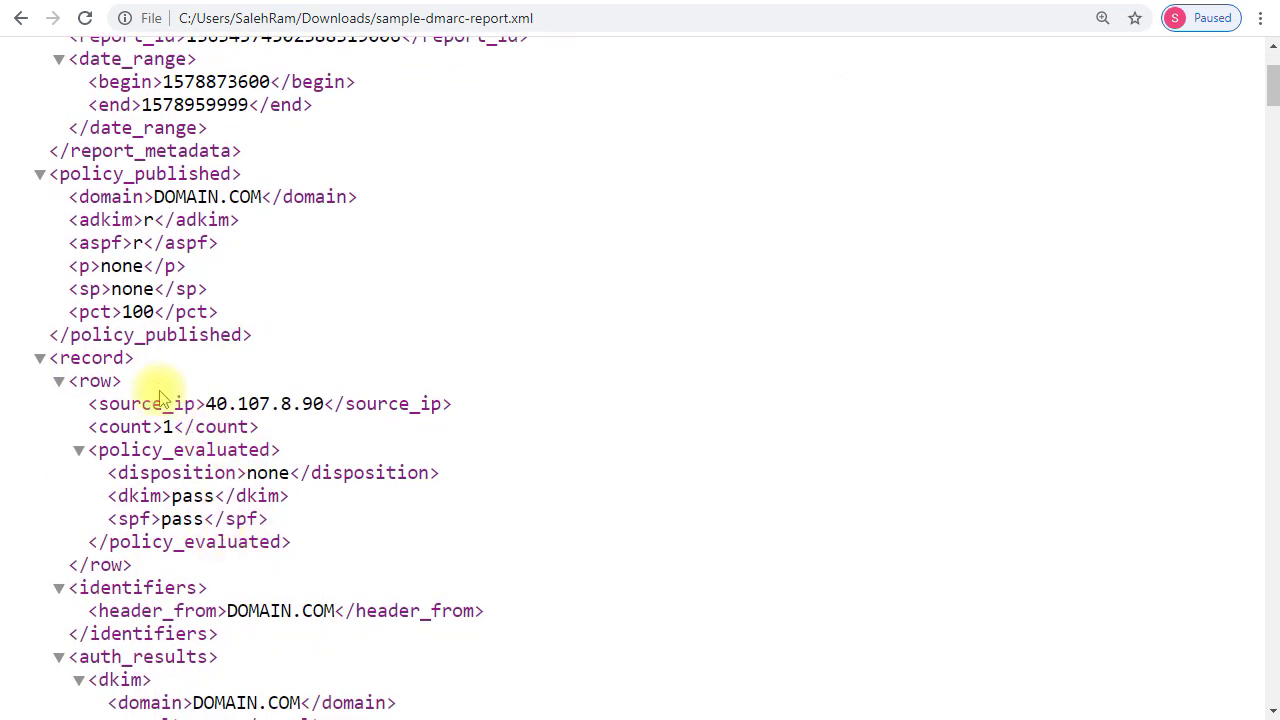
left_click_drag(88, 404, 470, 417)
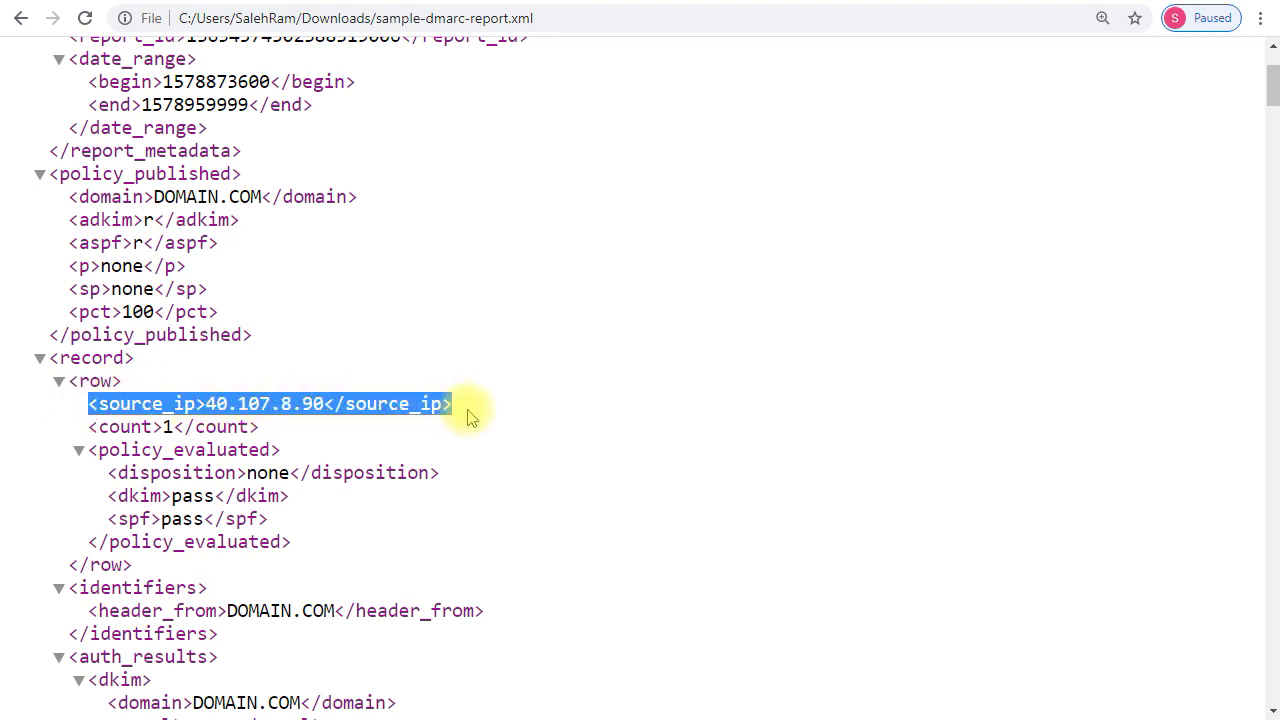
left_click_drag(166, 428, 184, 427)
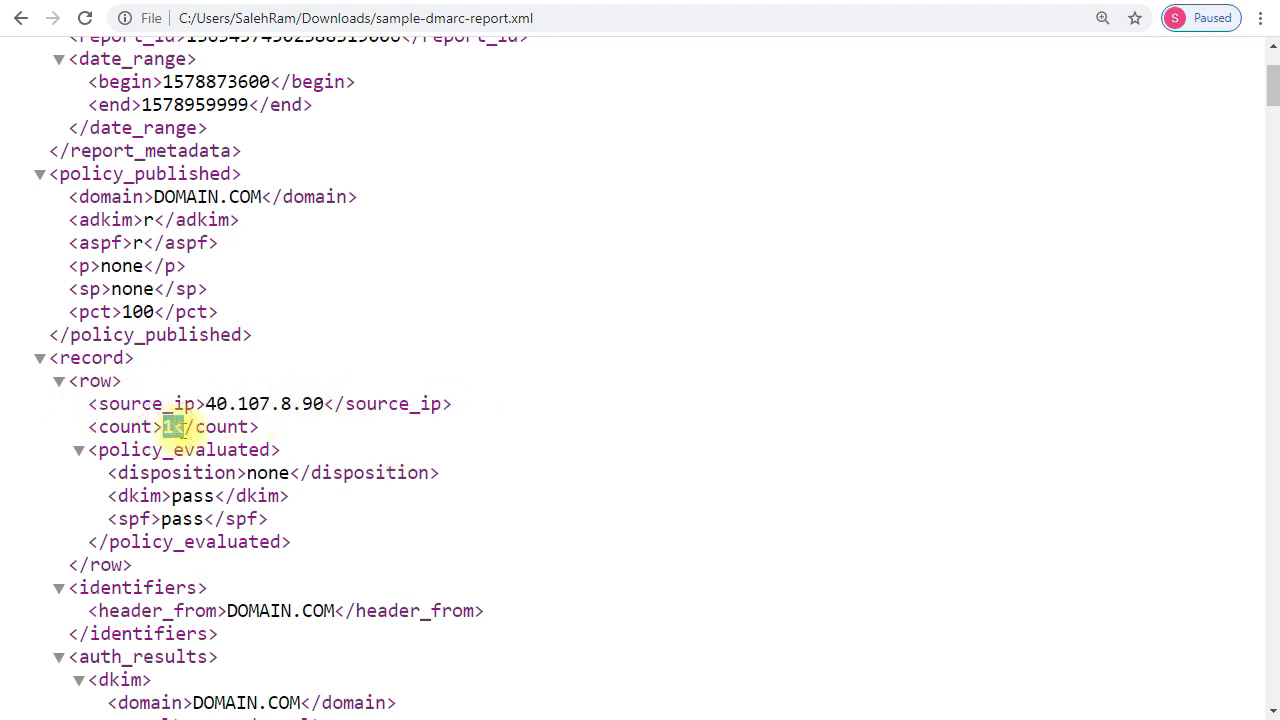
left_click_drag(116, 472, 334, 520)
left_click(240, 493)
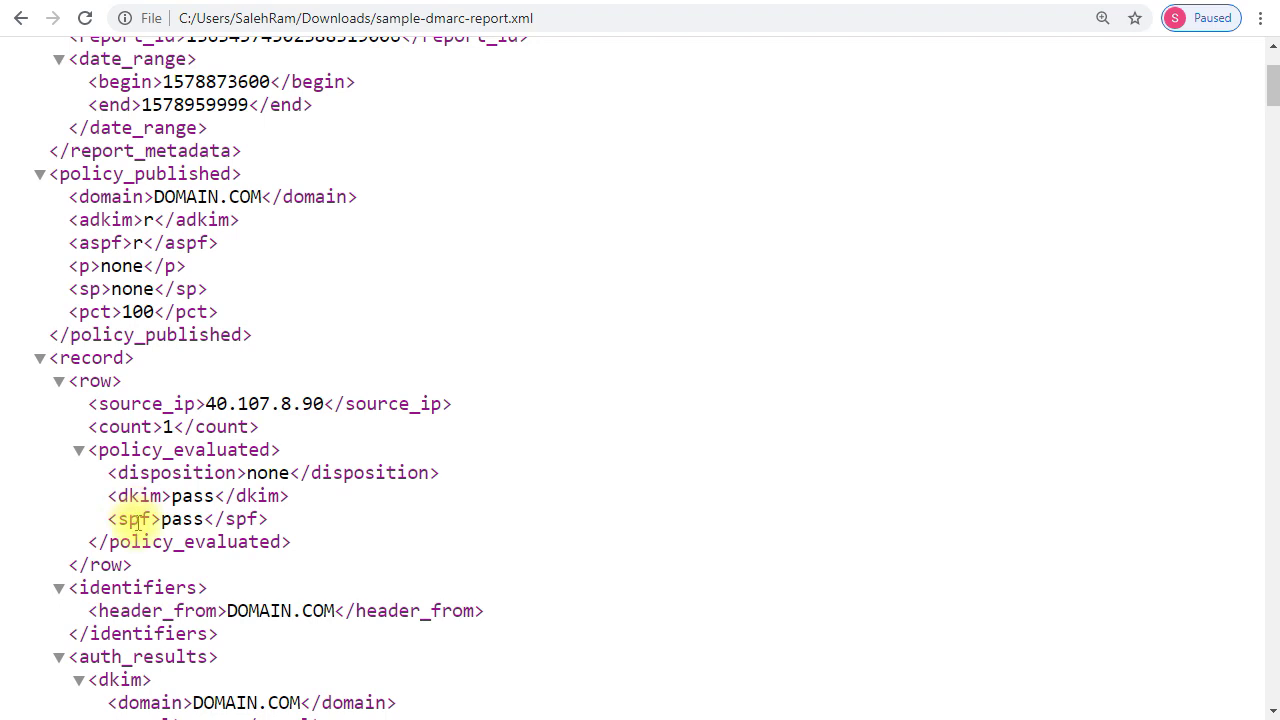
scroll(236, 530, "down", 1)
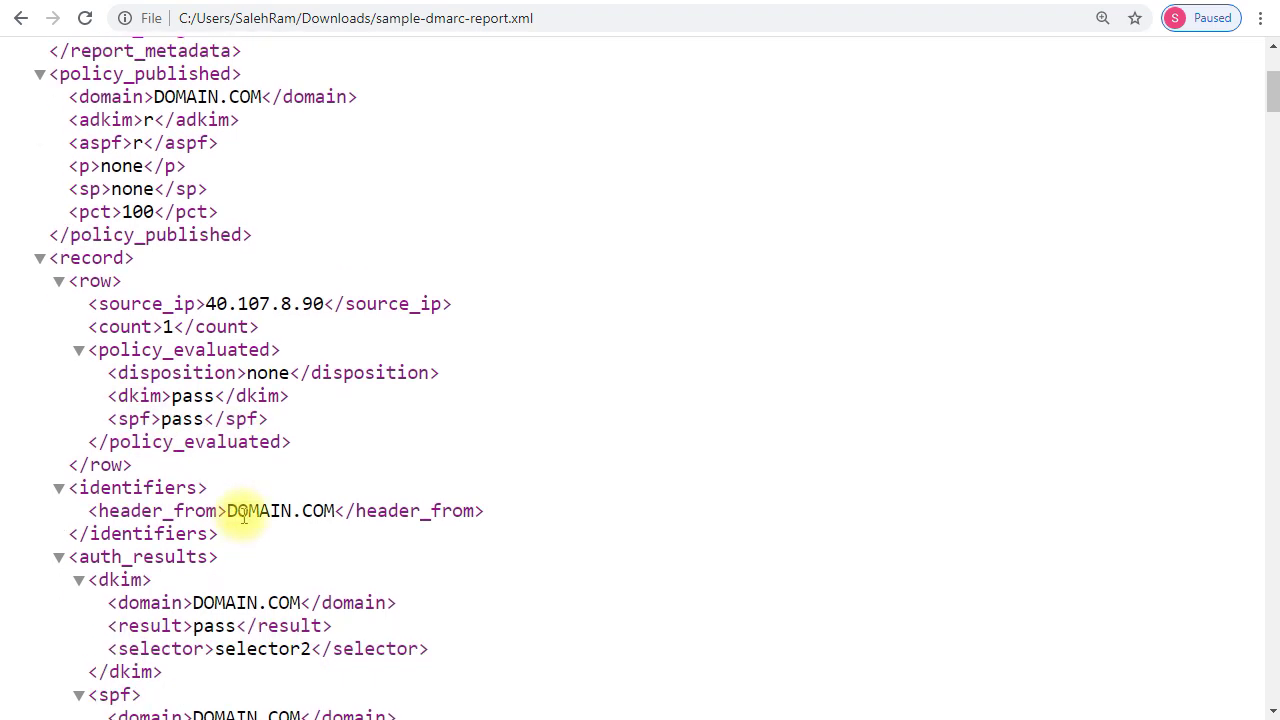
scroll(263, 463, "down", 6)
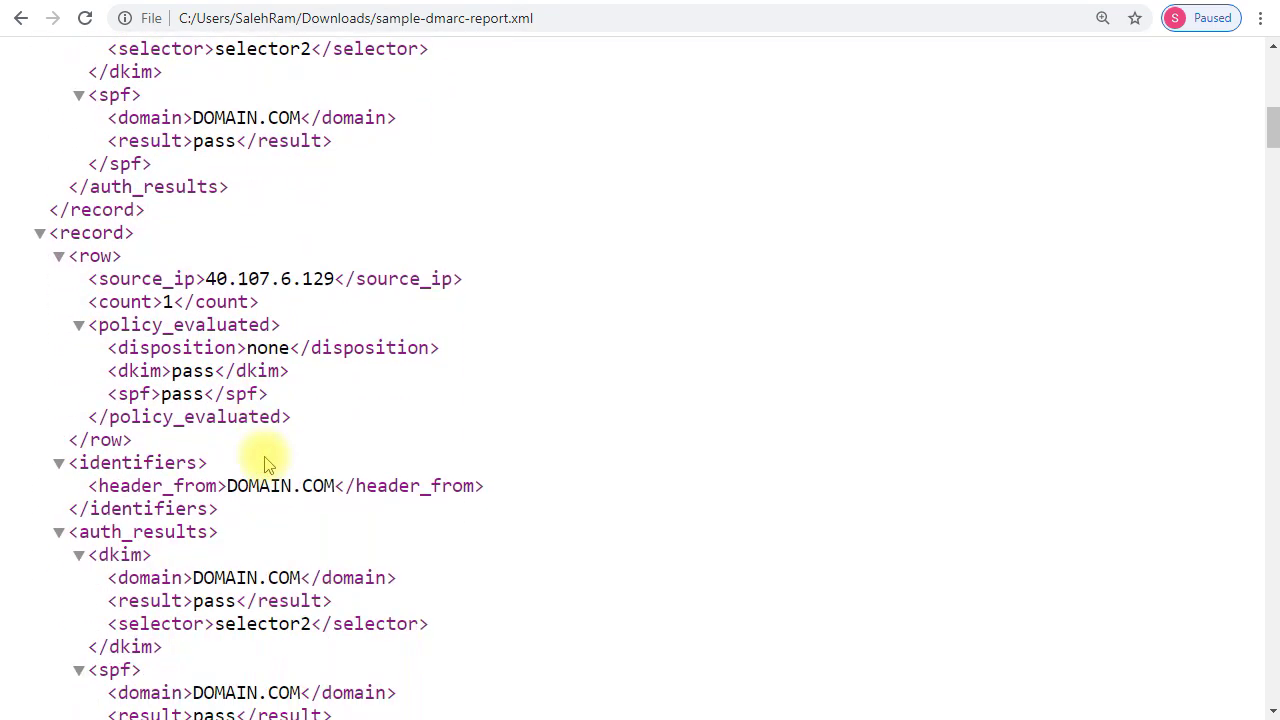
scroll(265, 463, "down", 10)
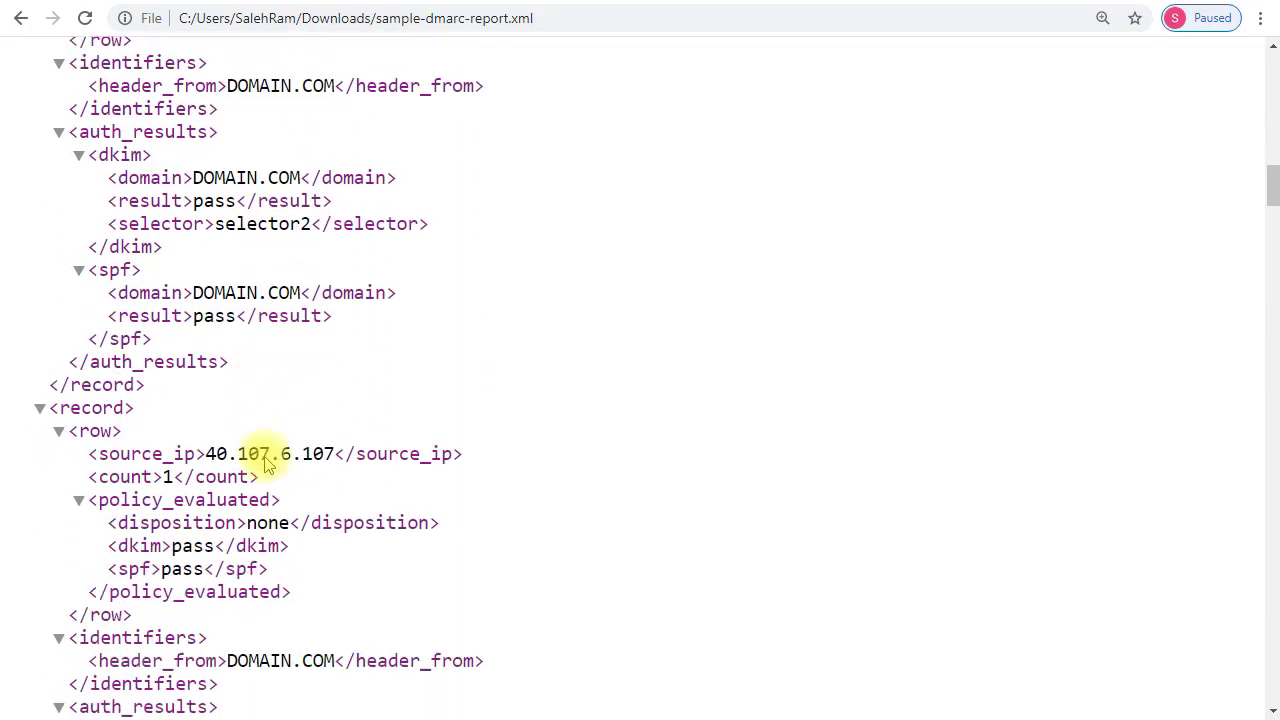
scroll(265, 463, "down", 12)
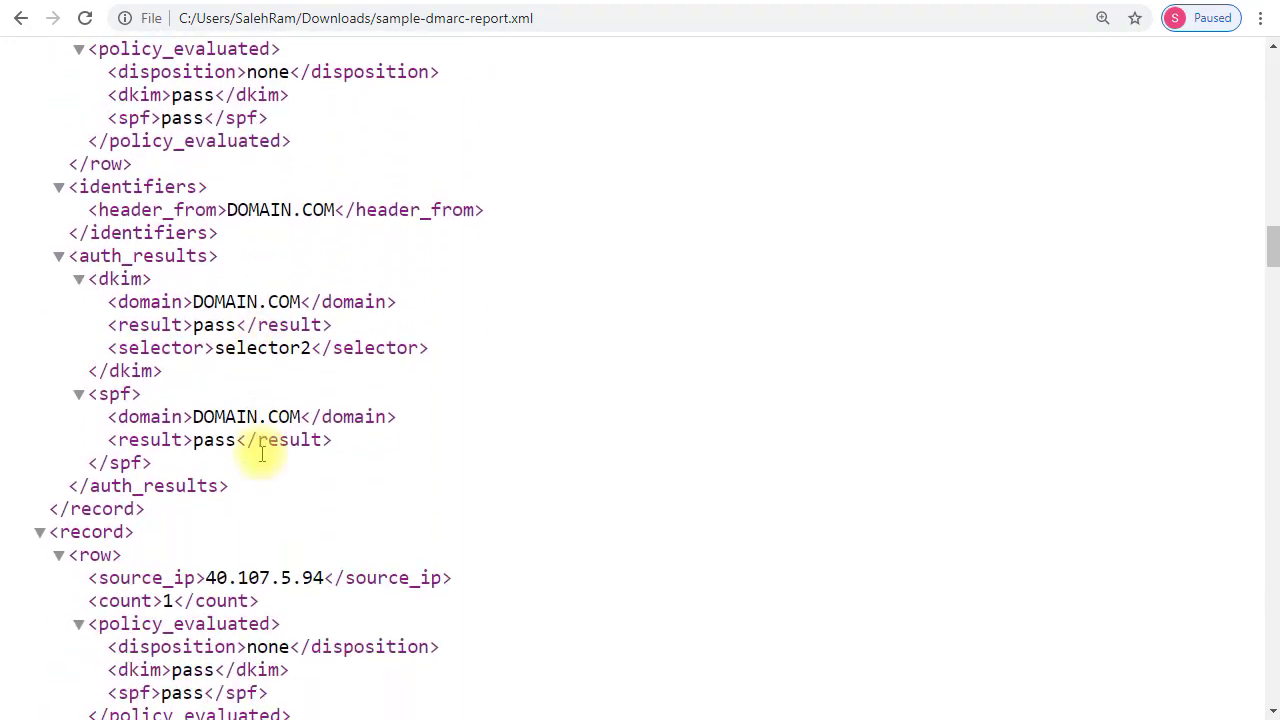
scroll(262, 455, "down", 8)
scroll(262, 455, "up", 7)
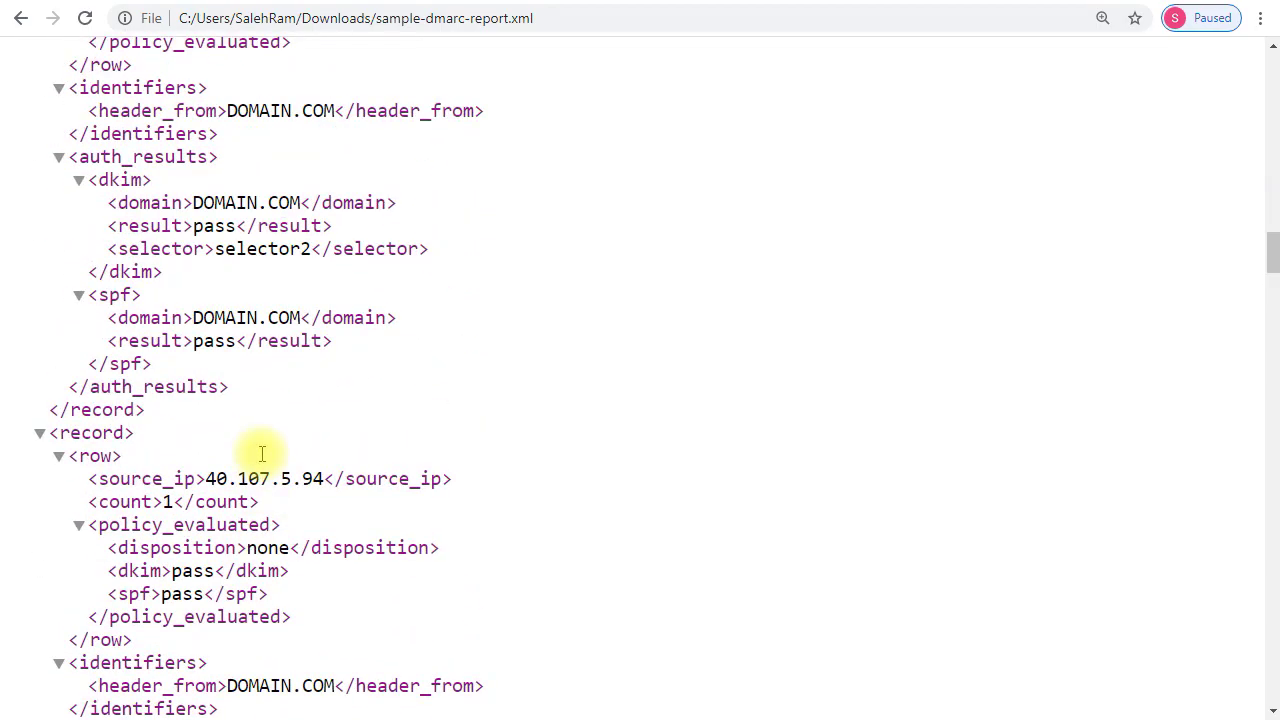
scroll(262, 455, "up", 11)
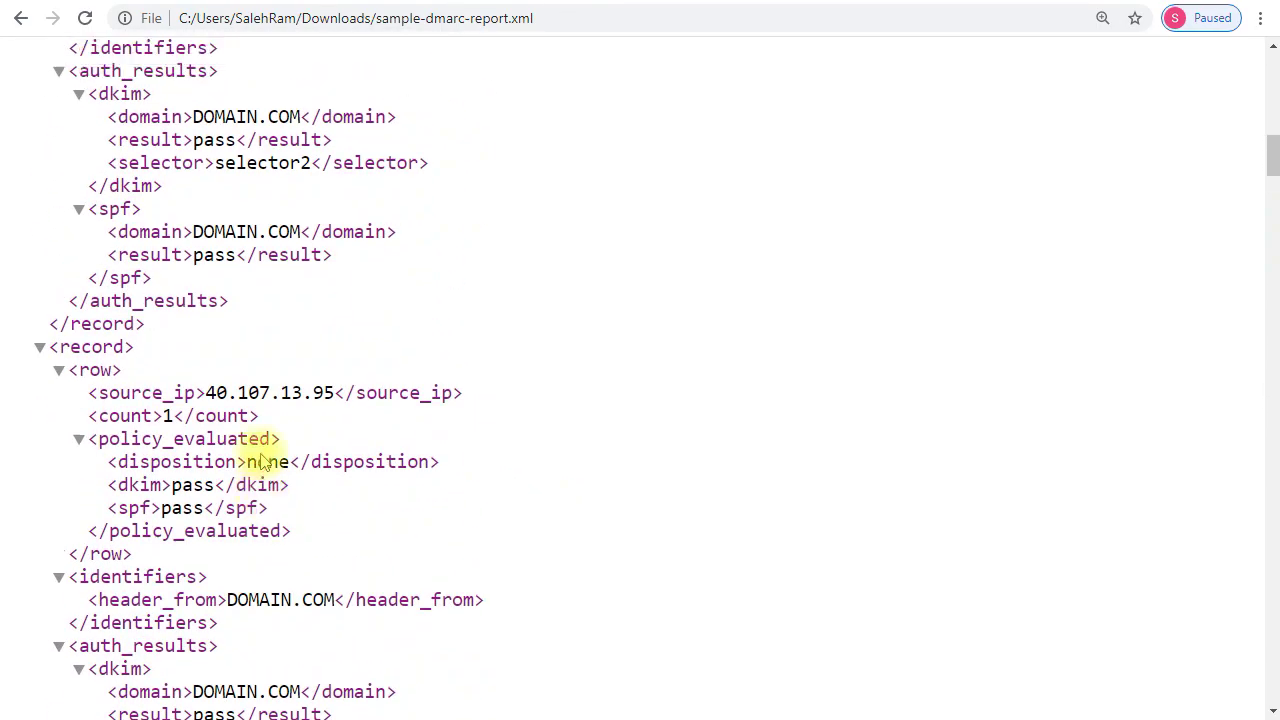
scroll(262, 461, "up", 14)
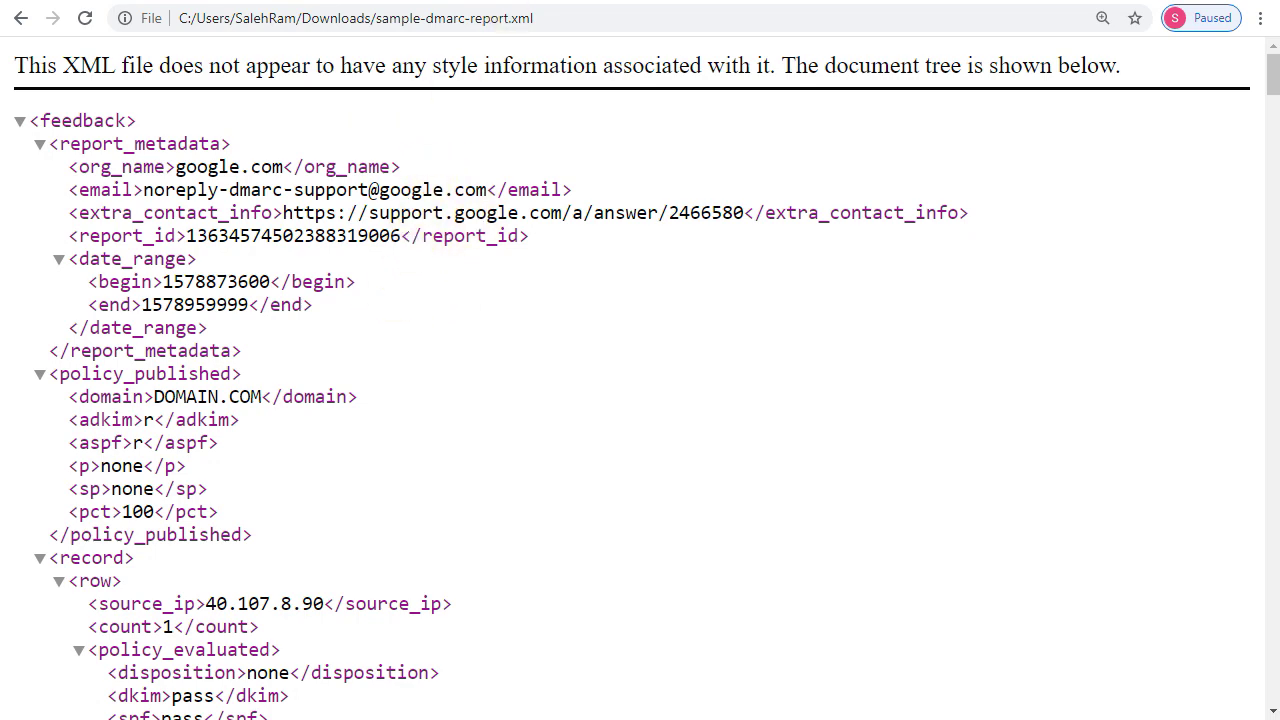
- Scroll through the raw sample DMARC report XML, then bring up dmarcian's XML to Human converter
key("ctrl+Tab")
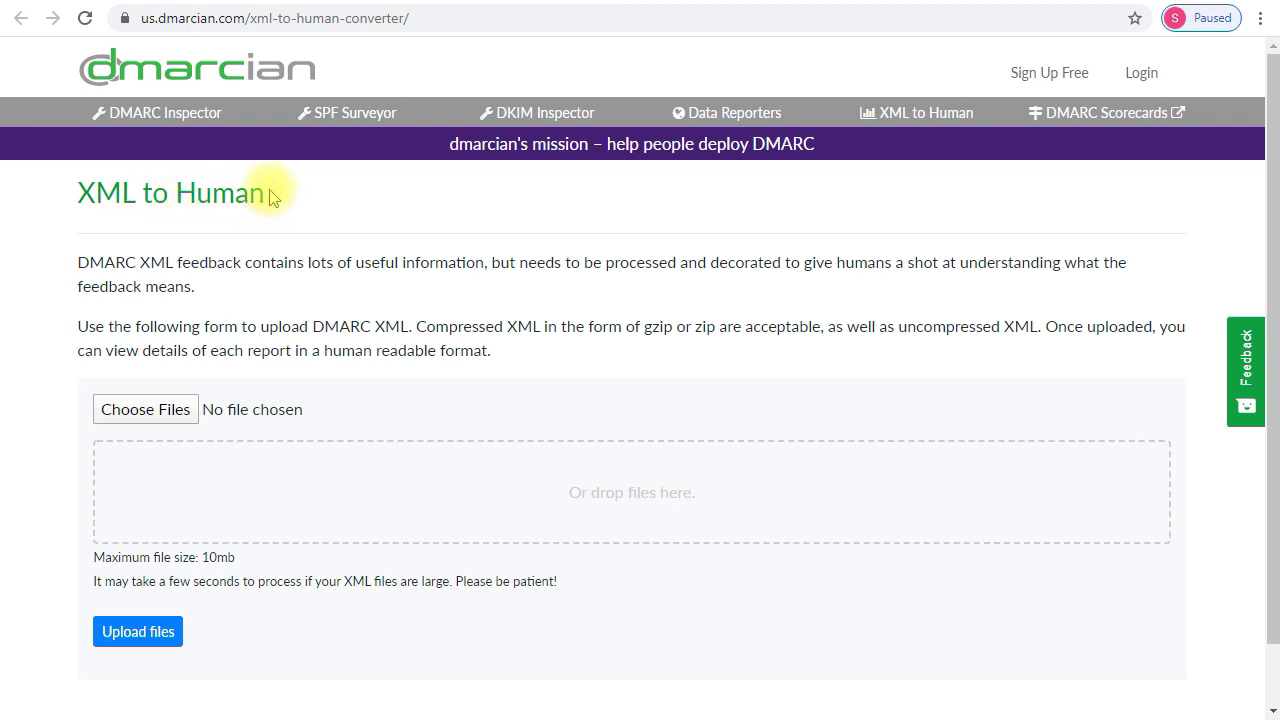
left_click(400, 2)
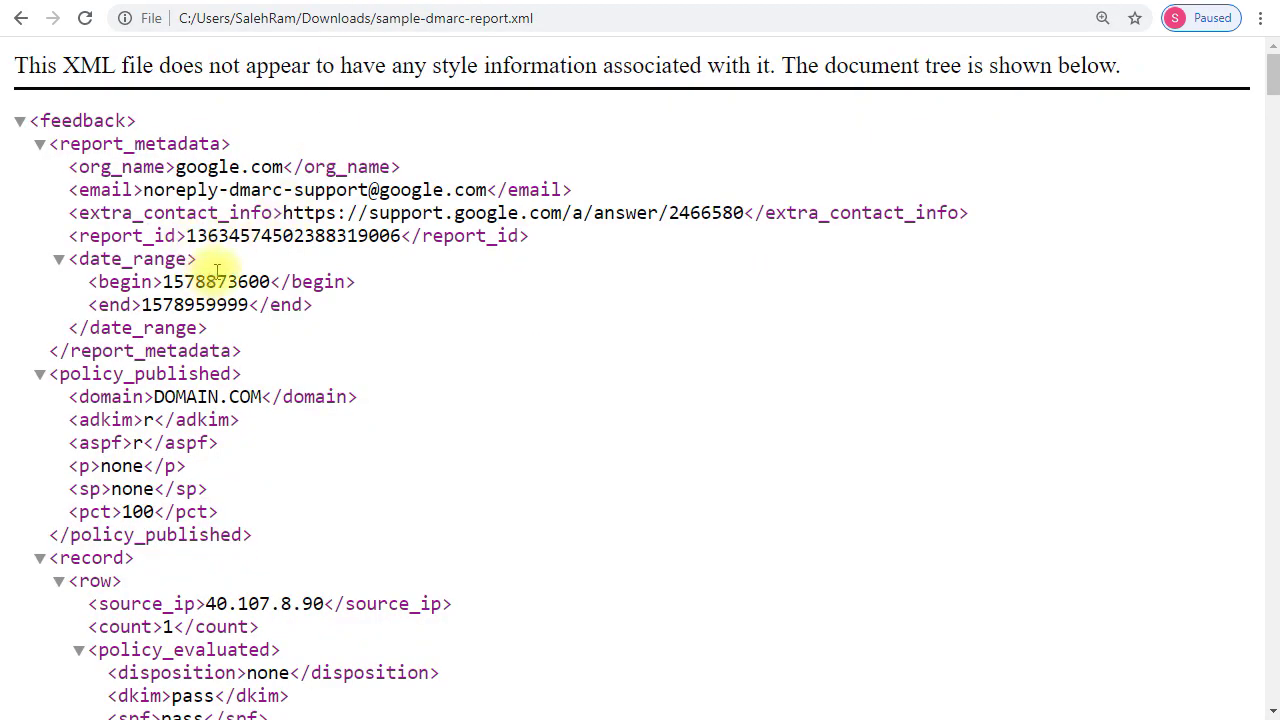
scroll(365, 331, "down", 2)
scroll(365, 331, "down", 5)
scroll(371, 314, "down", 3)
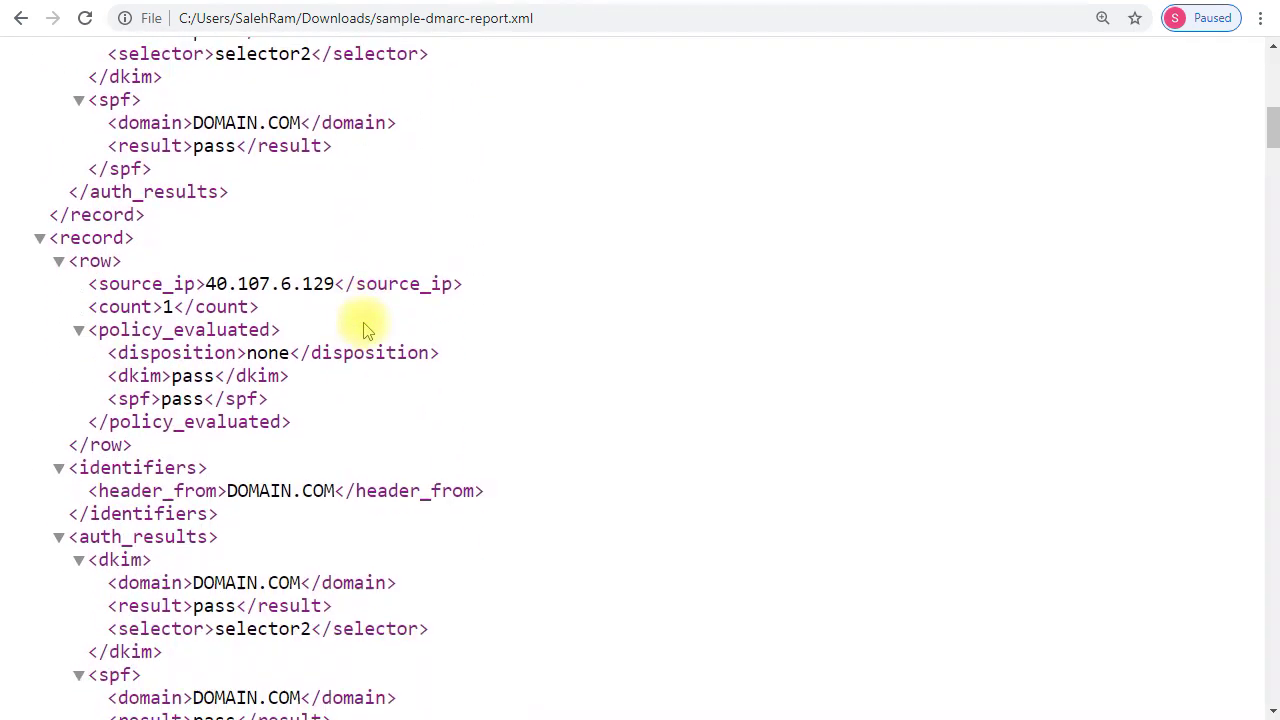
scroll(365, 331, "down", 4)
scroll(368, 322, "up", 6)
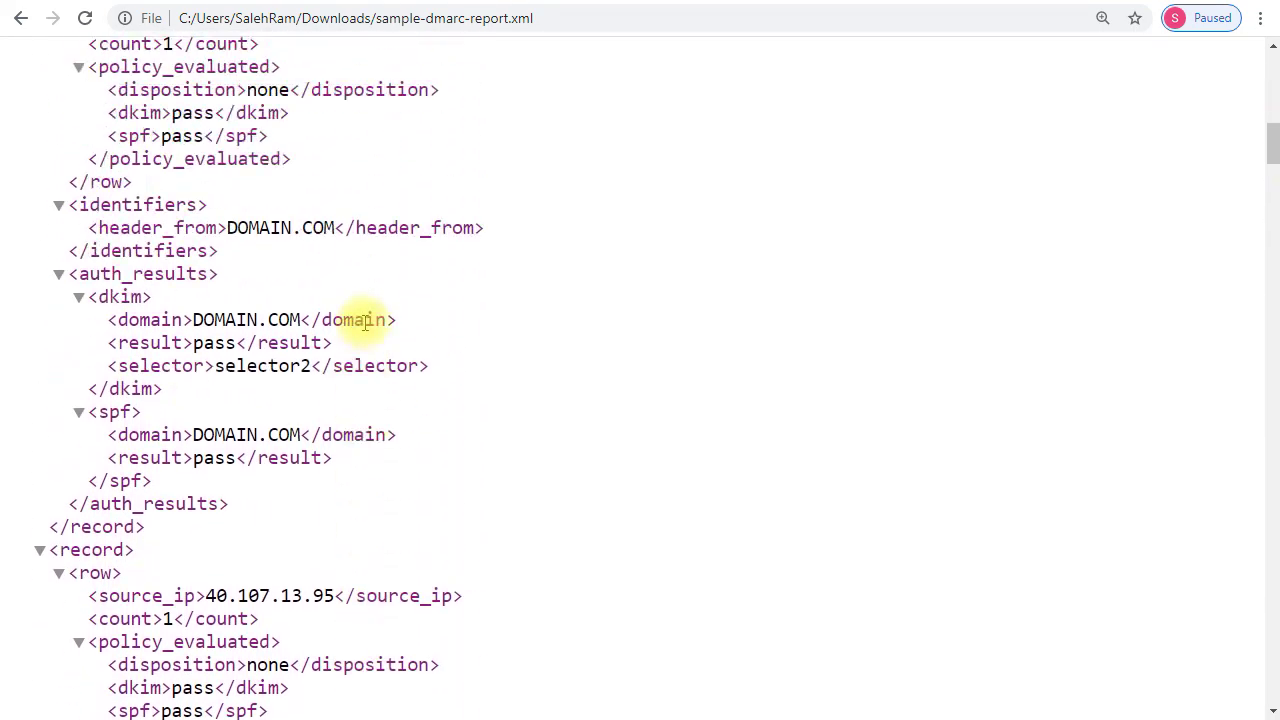
scroll(365, 322, "up", 3)
left_click(489, 5)
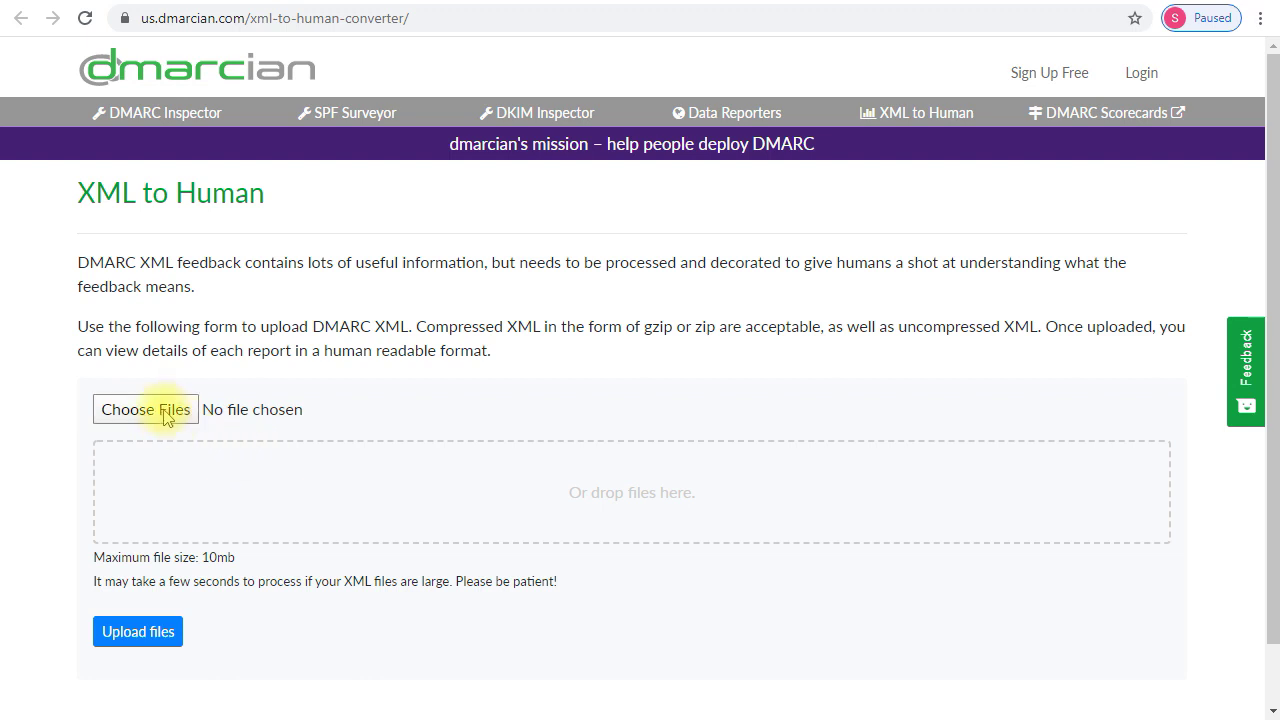
- Upload sample-dmarc-report.xml to dmarcian and view the resulting DOMAIN.COM Domain Report
left_click(174, 409)
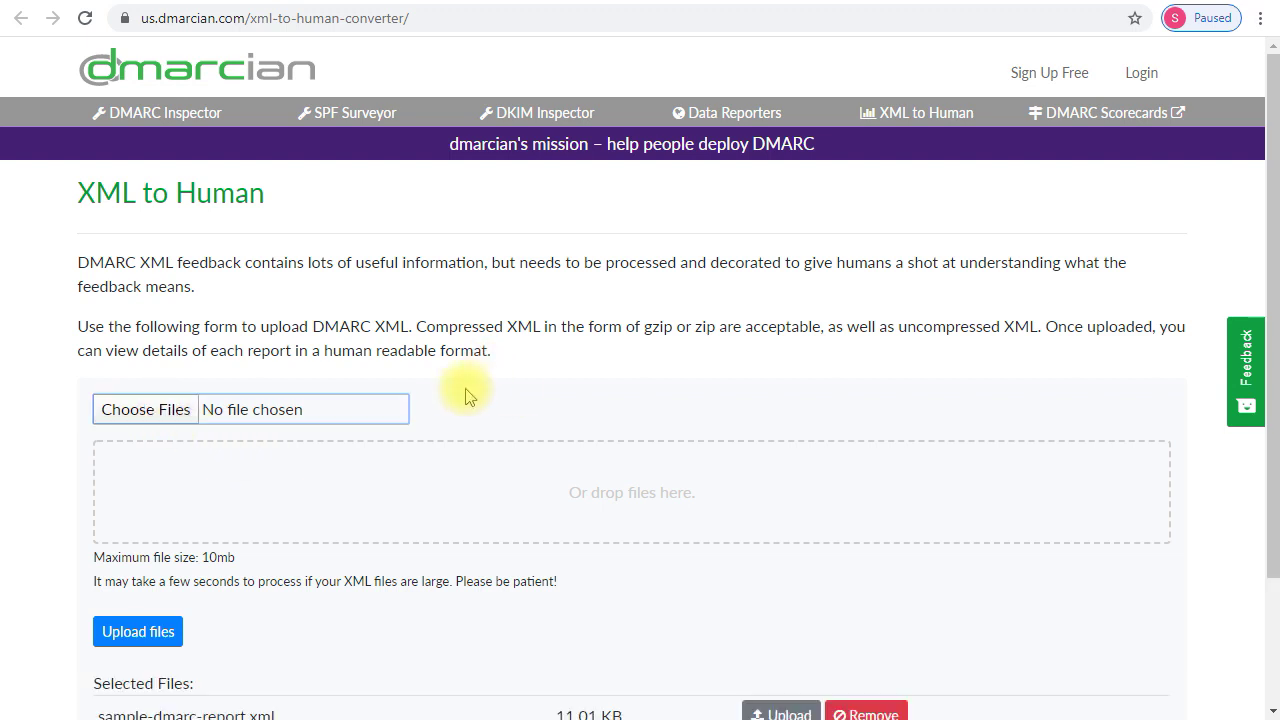
left_click(480, 393)
scroll(515, 388, "down", 1)
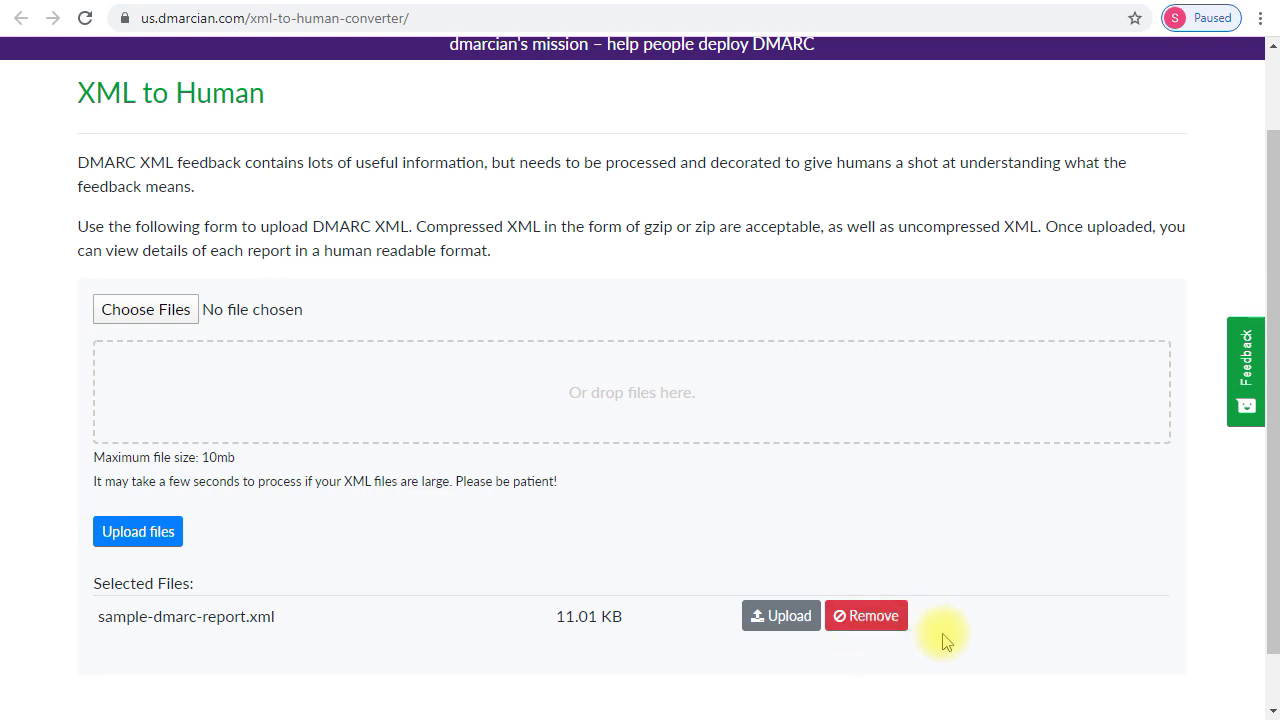
left_click(768, 622)
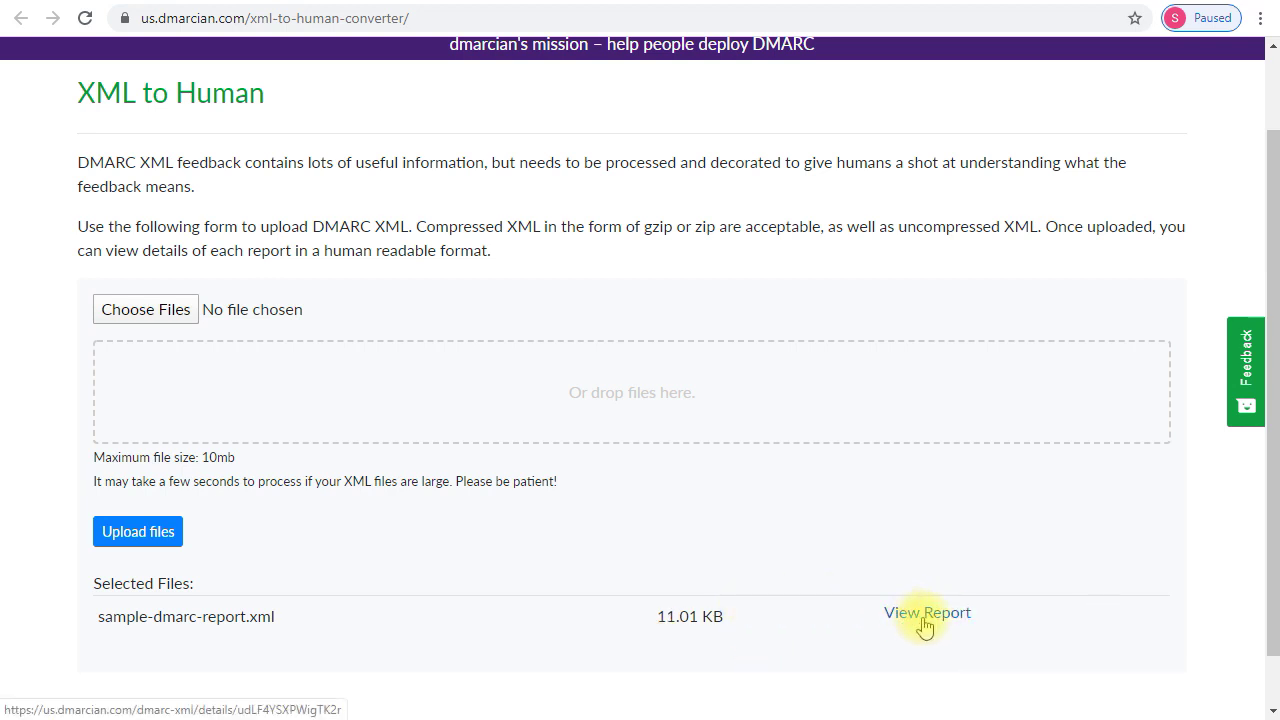
left_click(925, 622)
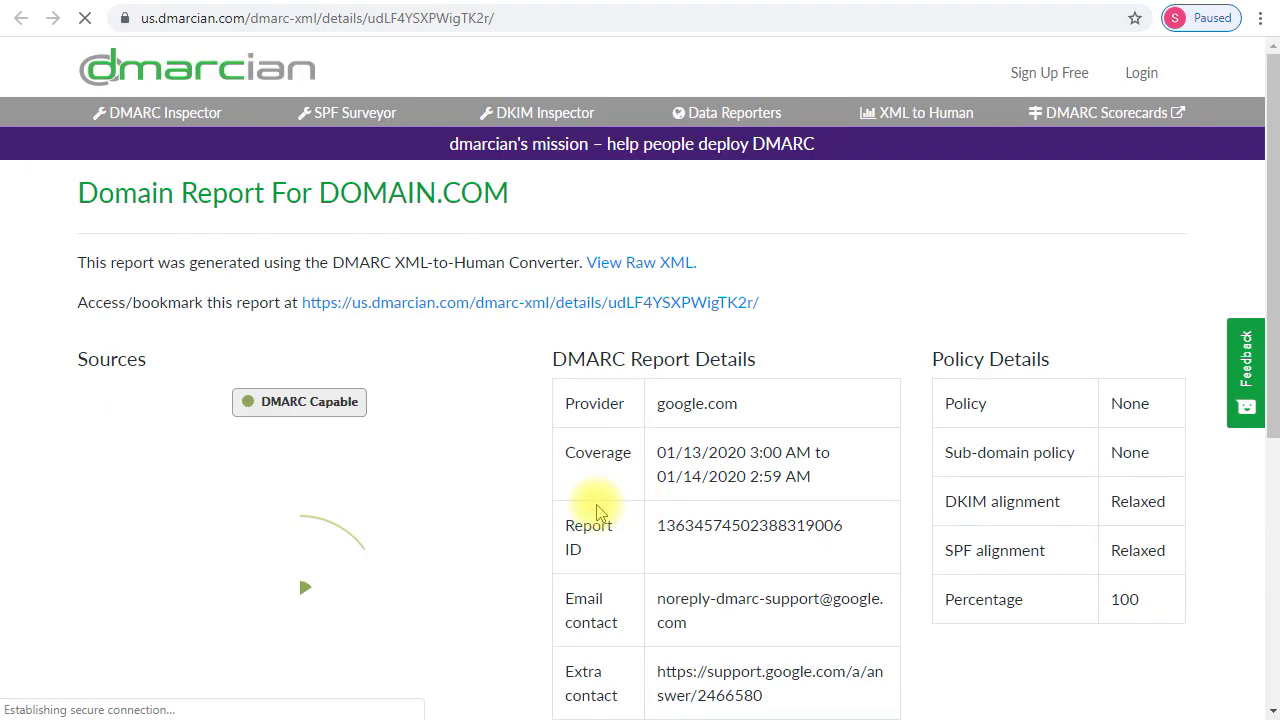
- Scroll to Identified Sources and expand the SPF-Identified Servers source
scroll(778, 415, "down", 2)
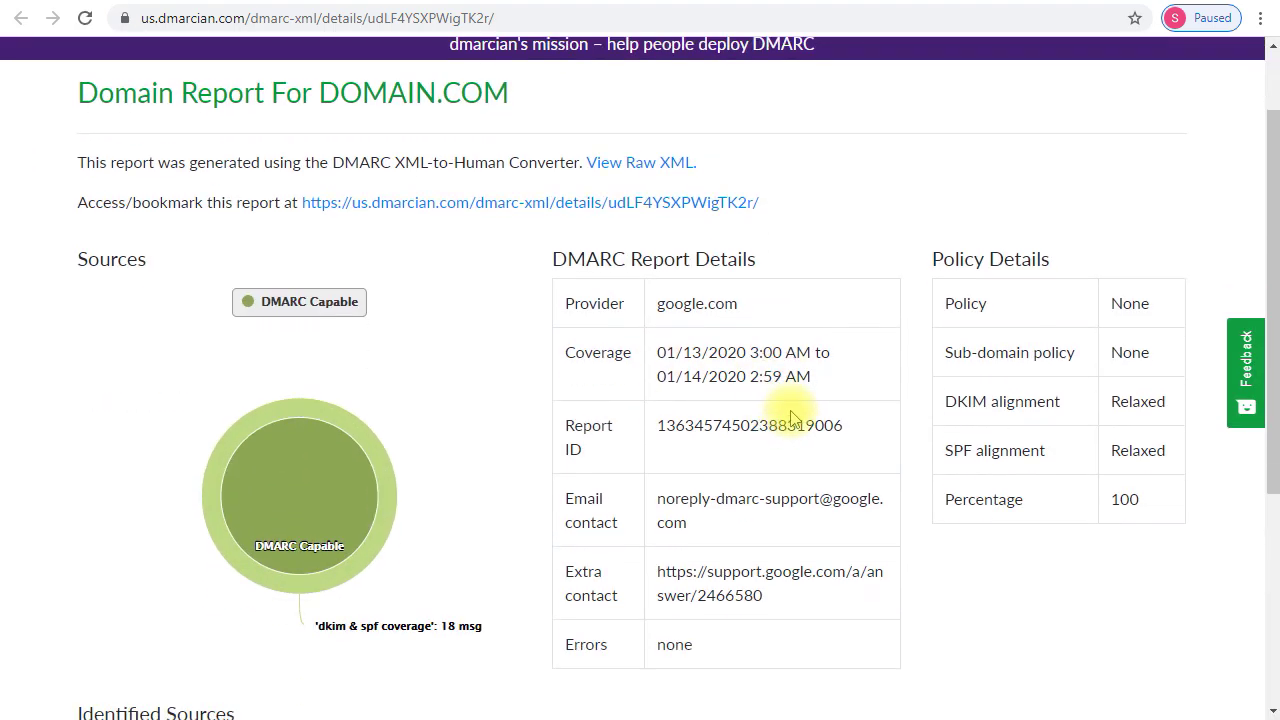
scroll(775, 460, "down", 3)
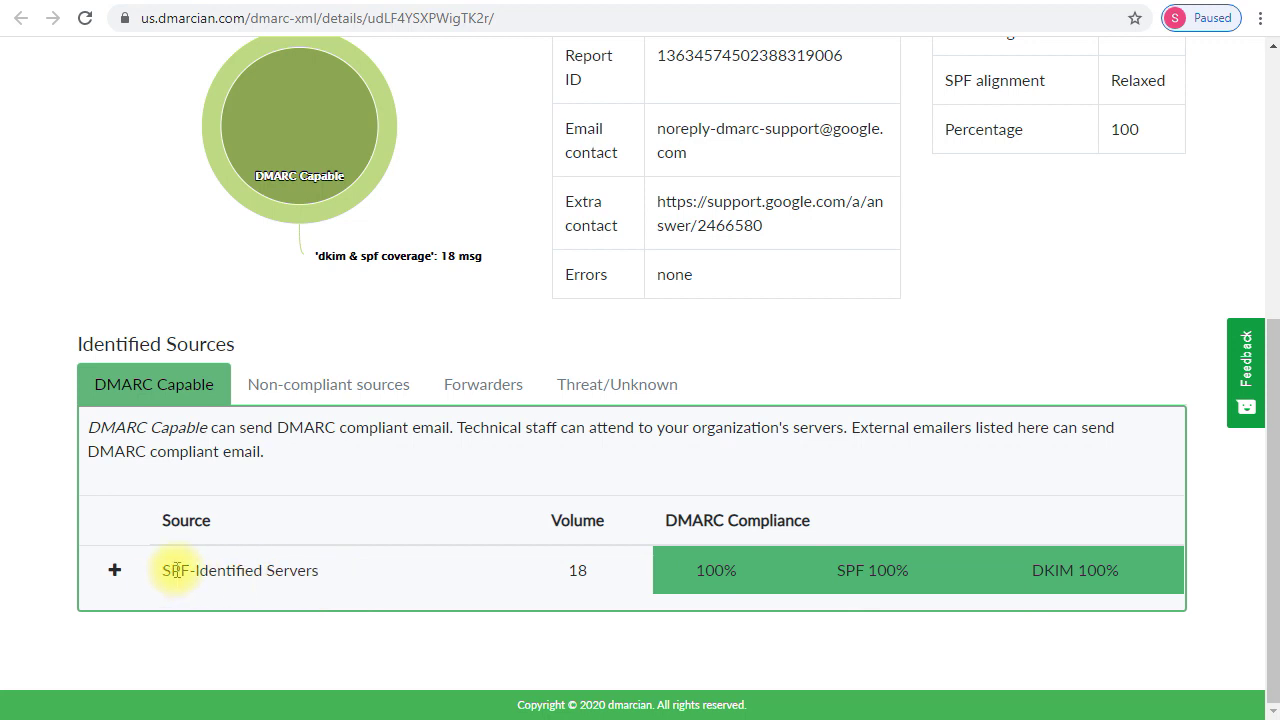
left_click(114, 572)
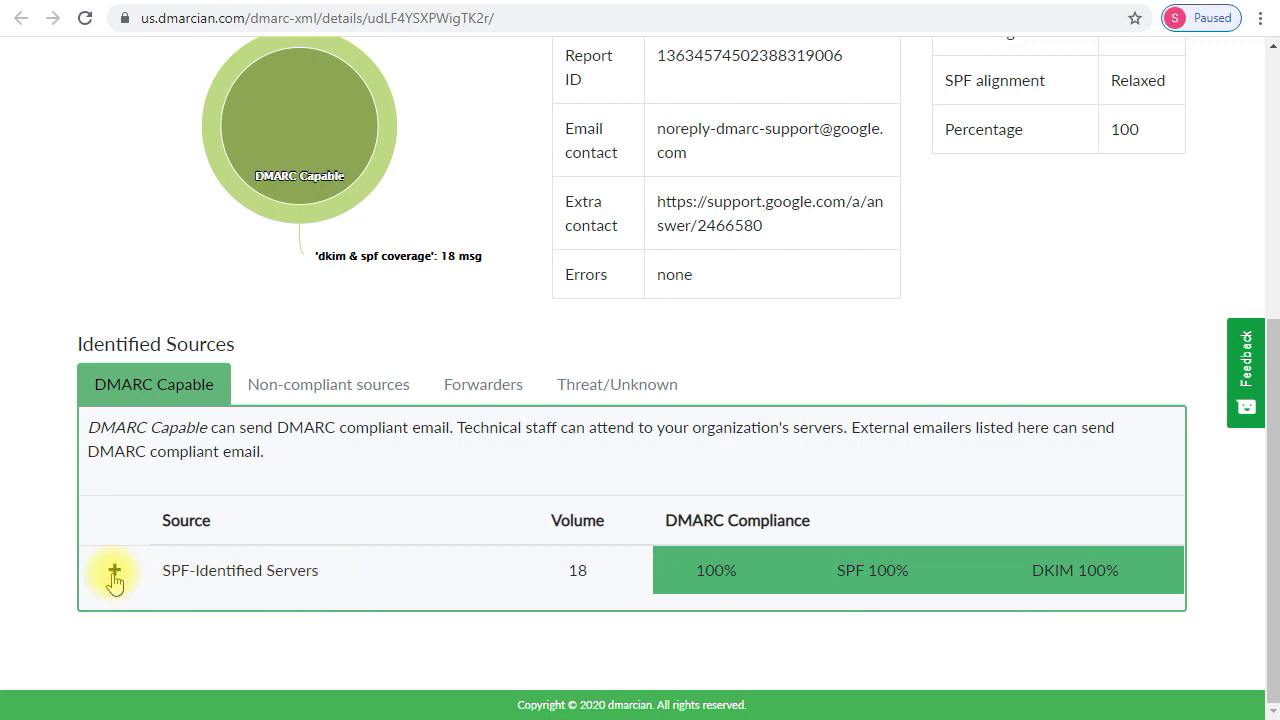
- Expand the *.outlook.com server to list its sending IPs and SPF/DKIM alignment results
scroll(417, 528, "down", 2)
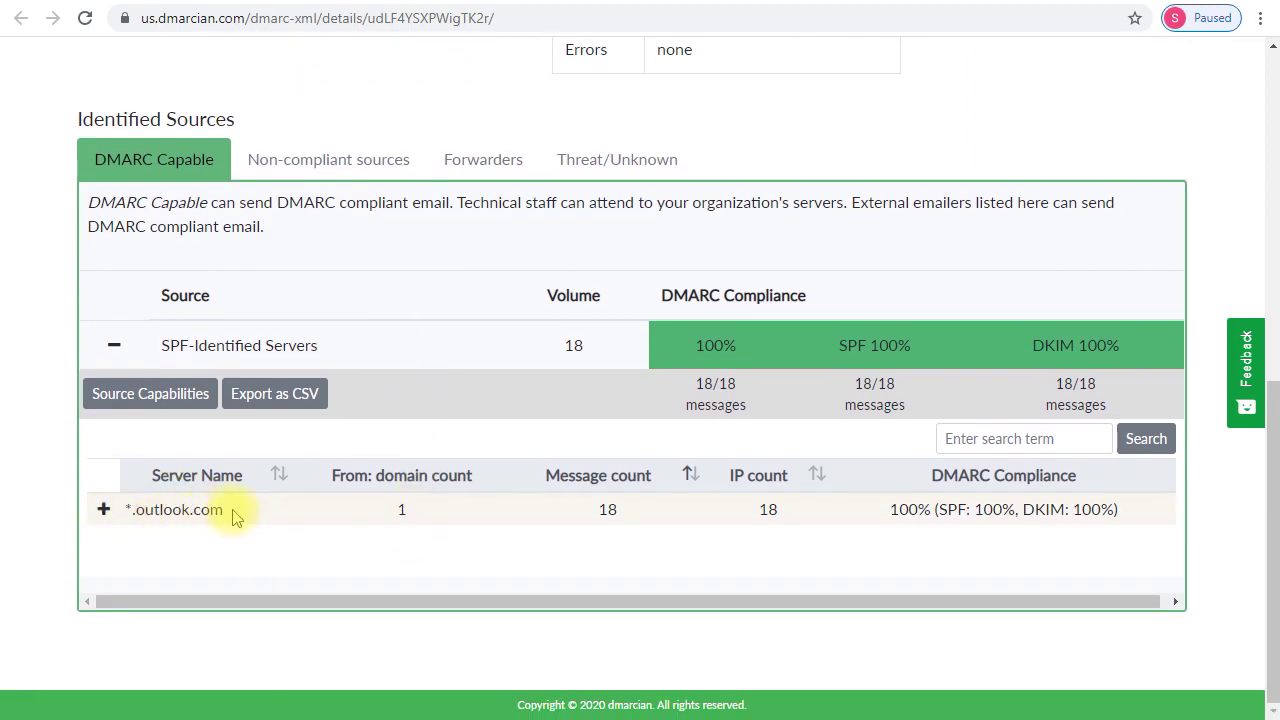
left_click_drag(232, 515, 122, 510)
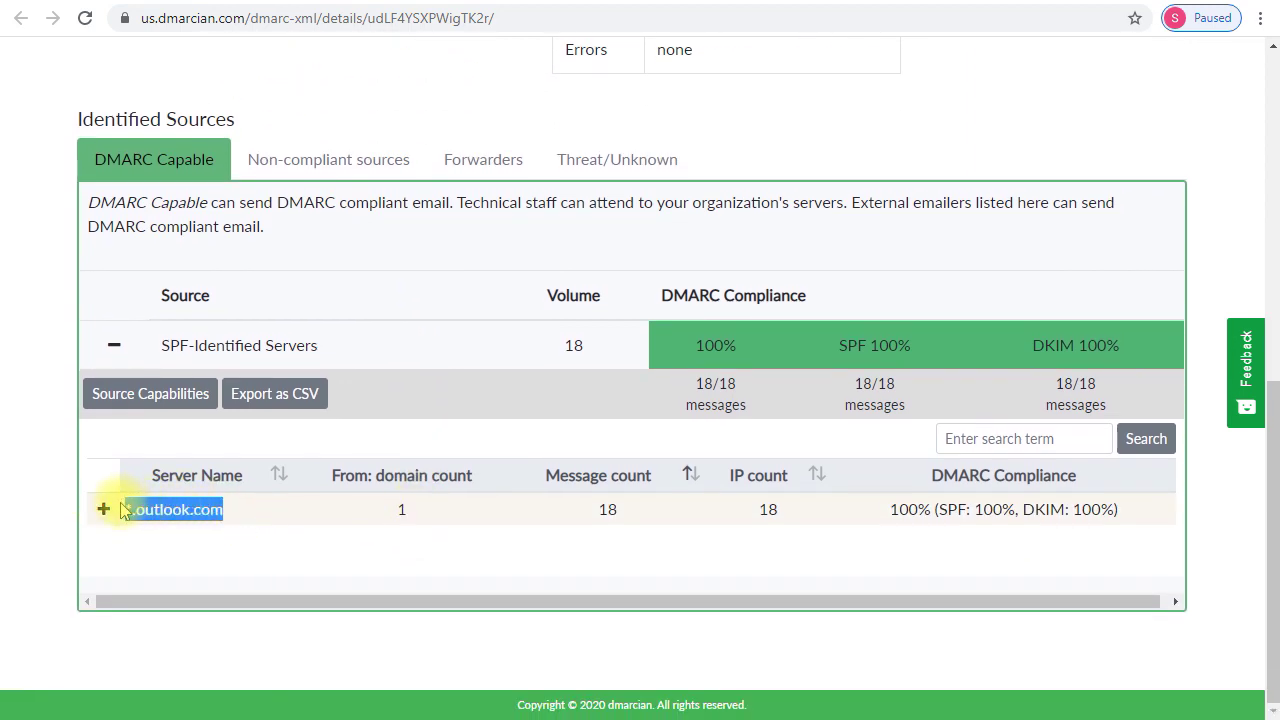
left_click(134, 510)
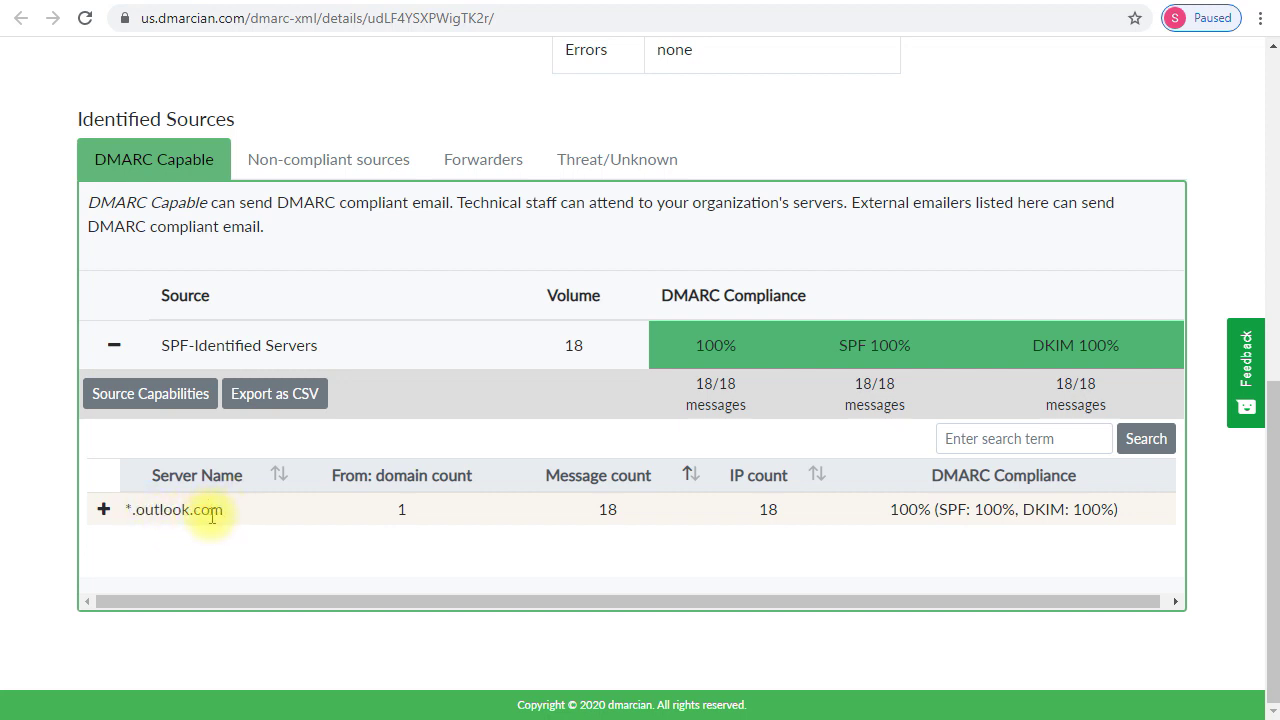
left_click(102, 511)
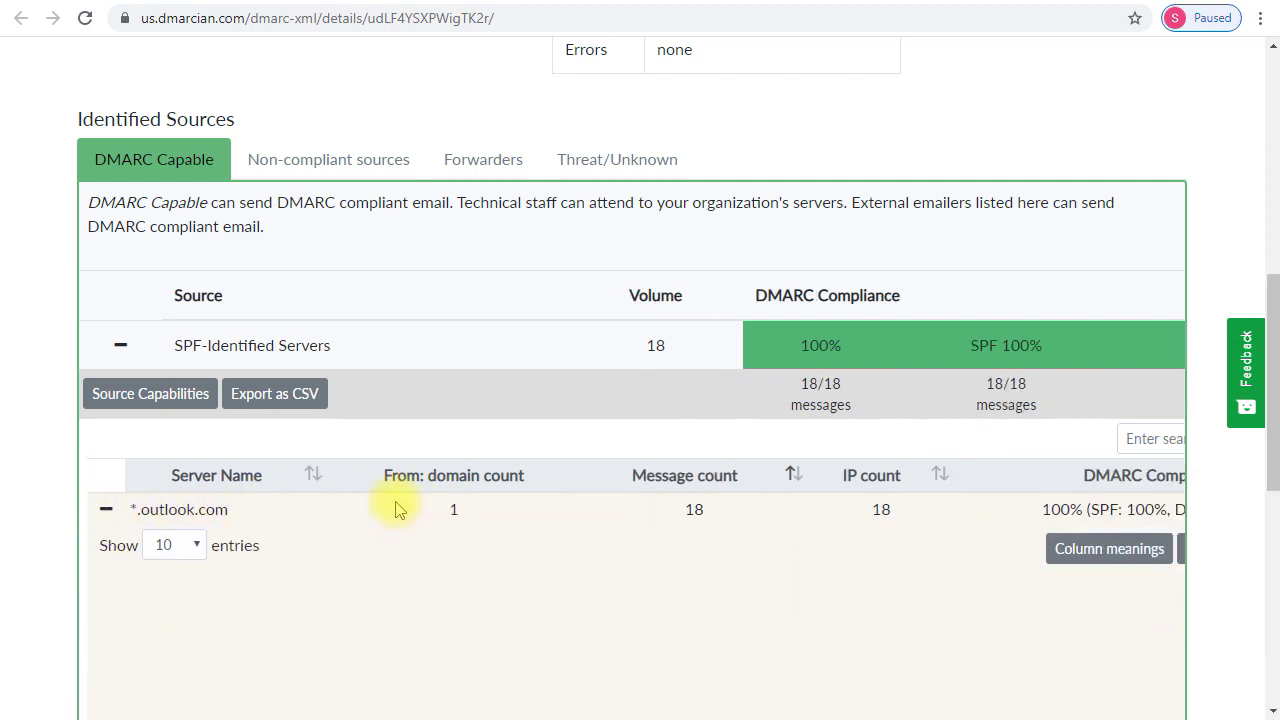
scroll(414, 506, "down", 2)
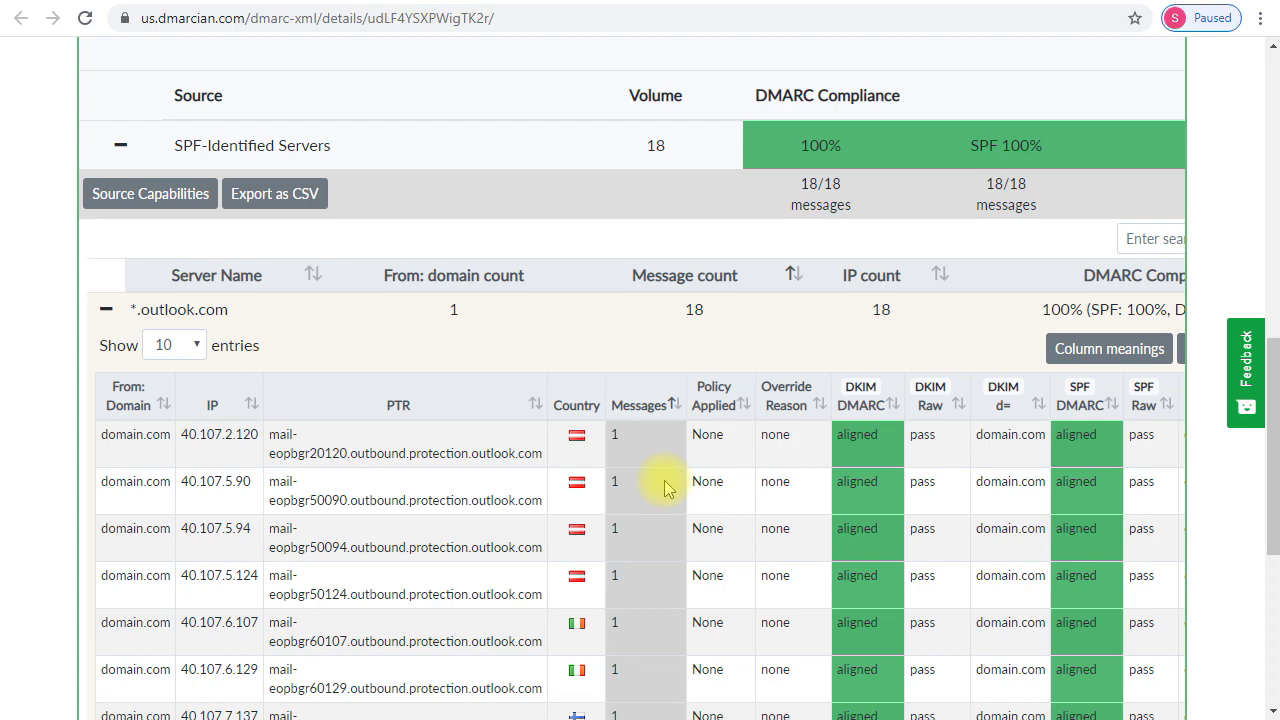
scroll(668, 488, "up", 7)
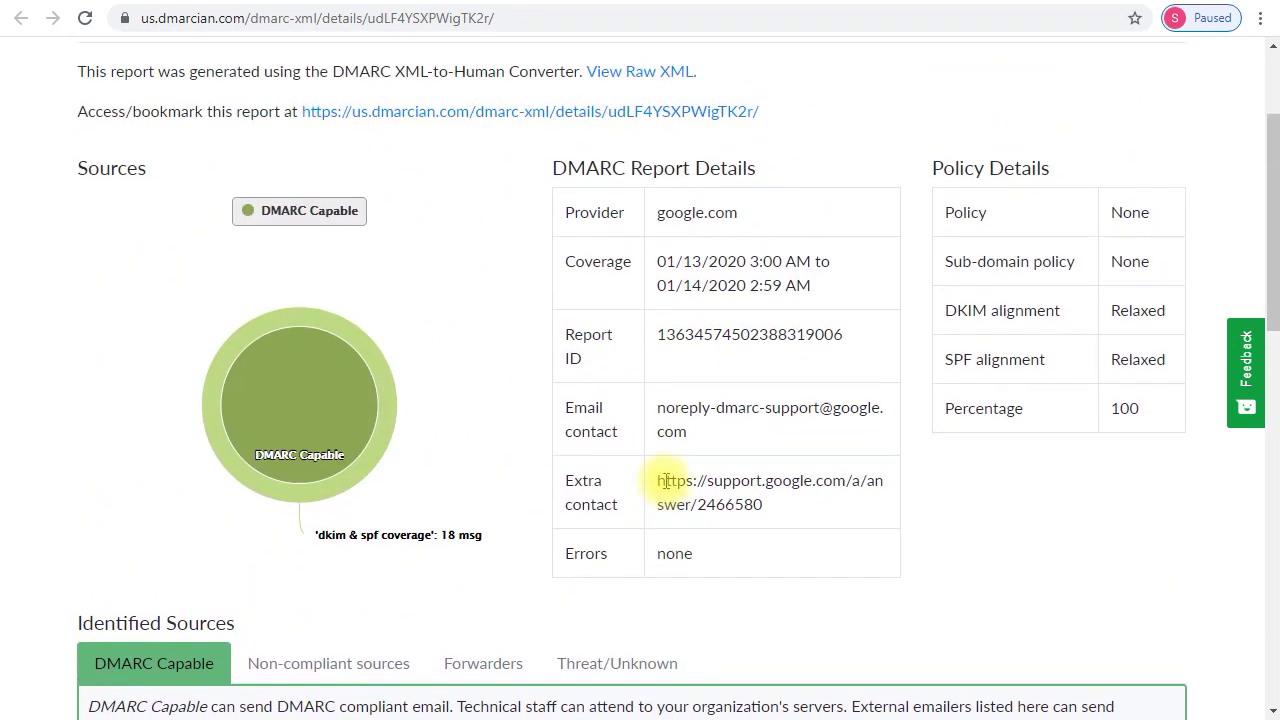
scroll(668, 481, "up", 2)
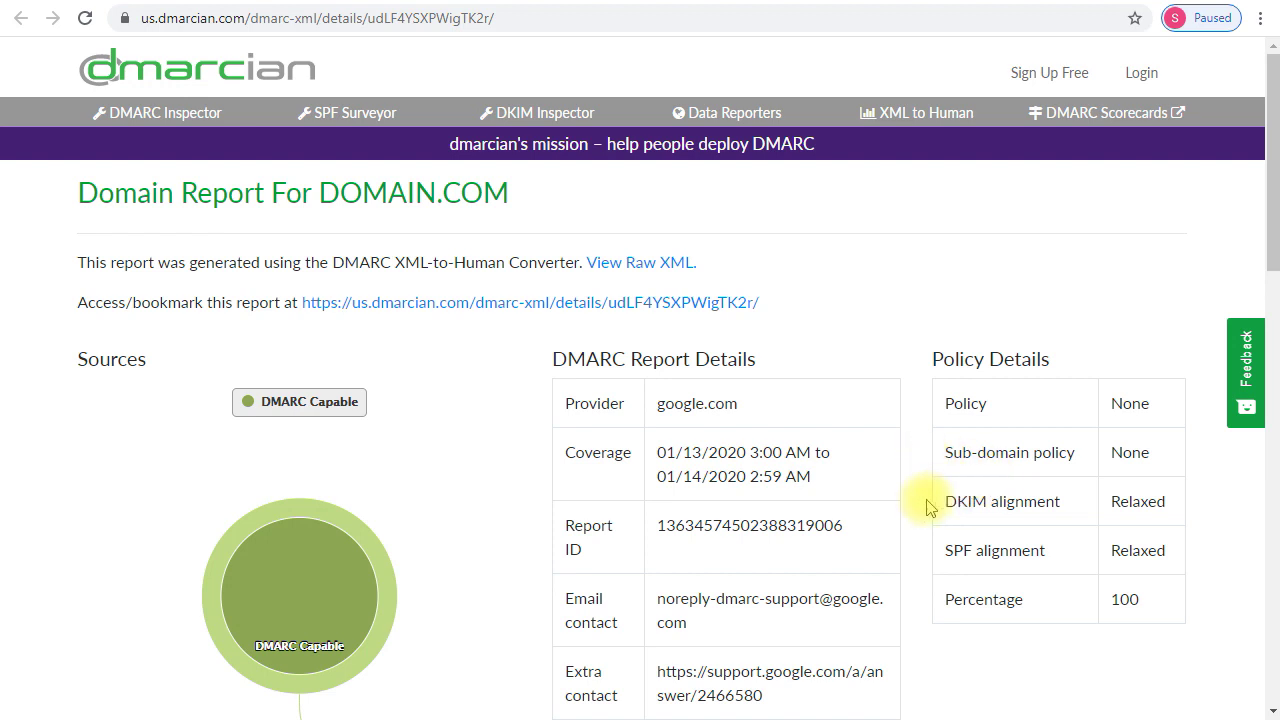
- Analyze the XML report in MXToolbox's Dmarc Report Analyzer, review the per-IP table, then return to dmarcian
left_click(714, 5)
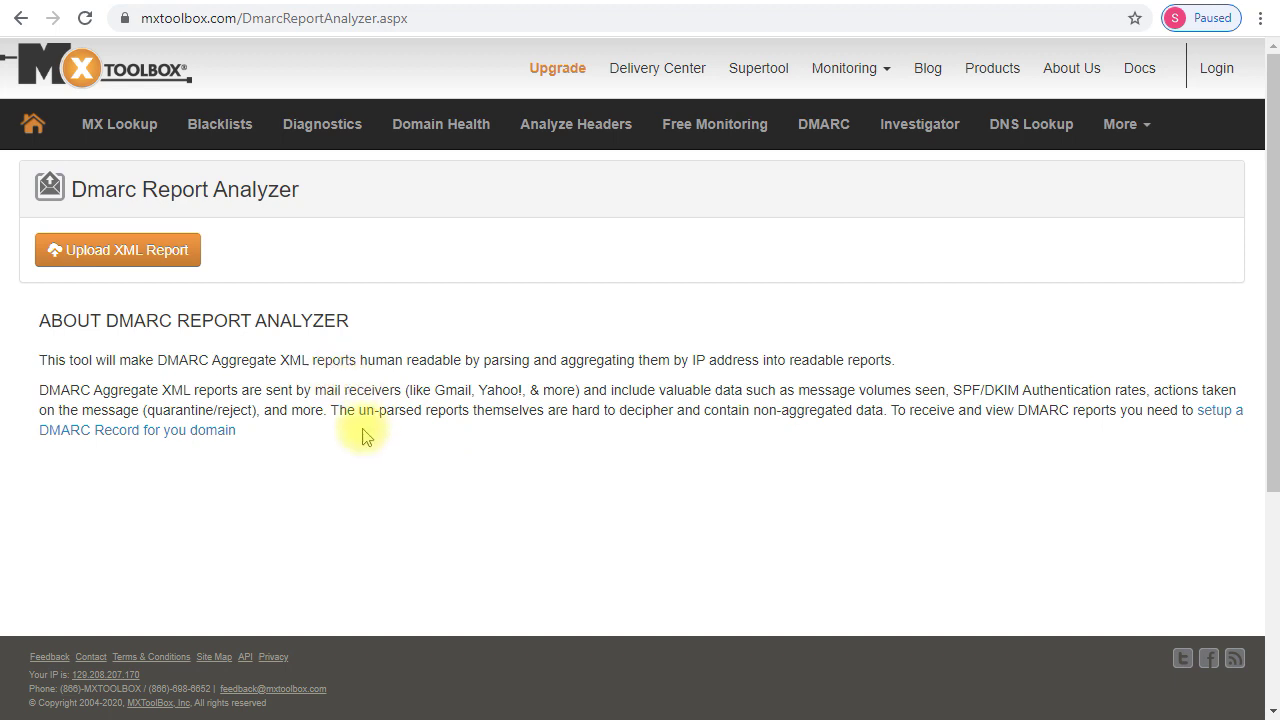
left_click(190, 253)
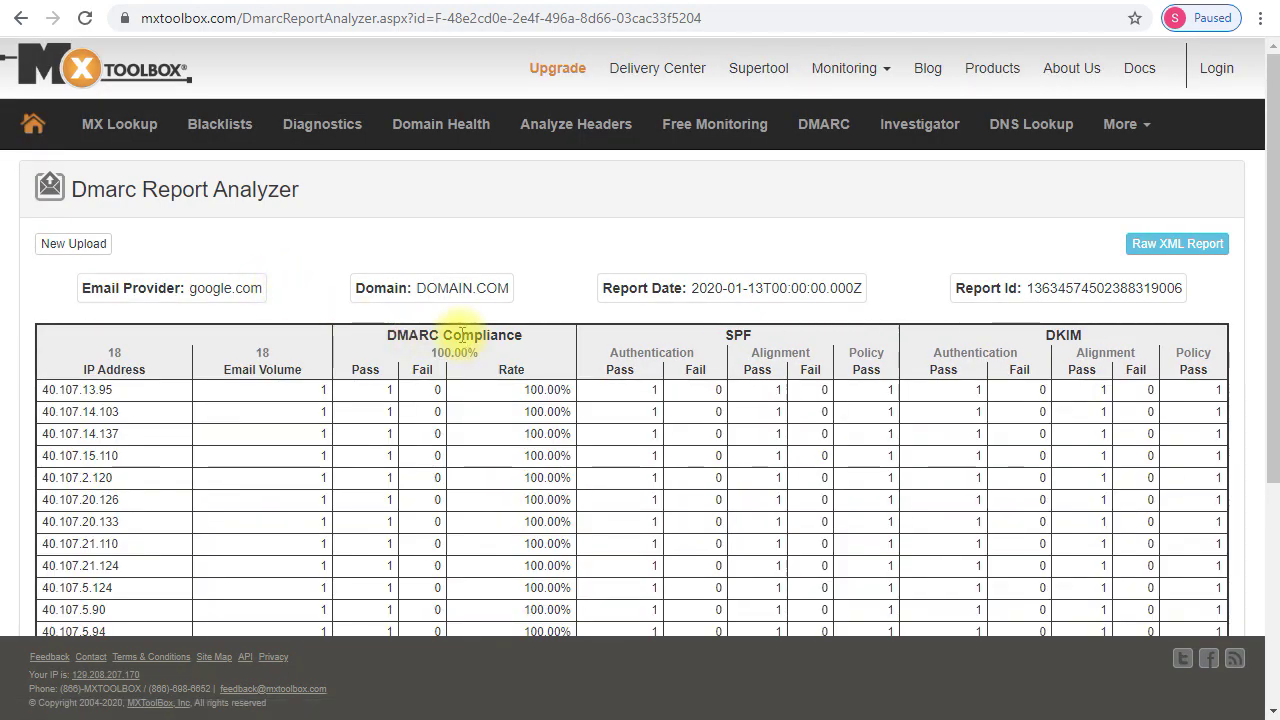
scroll(490, 322, "down", 4)
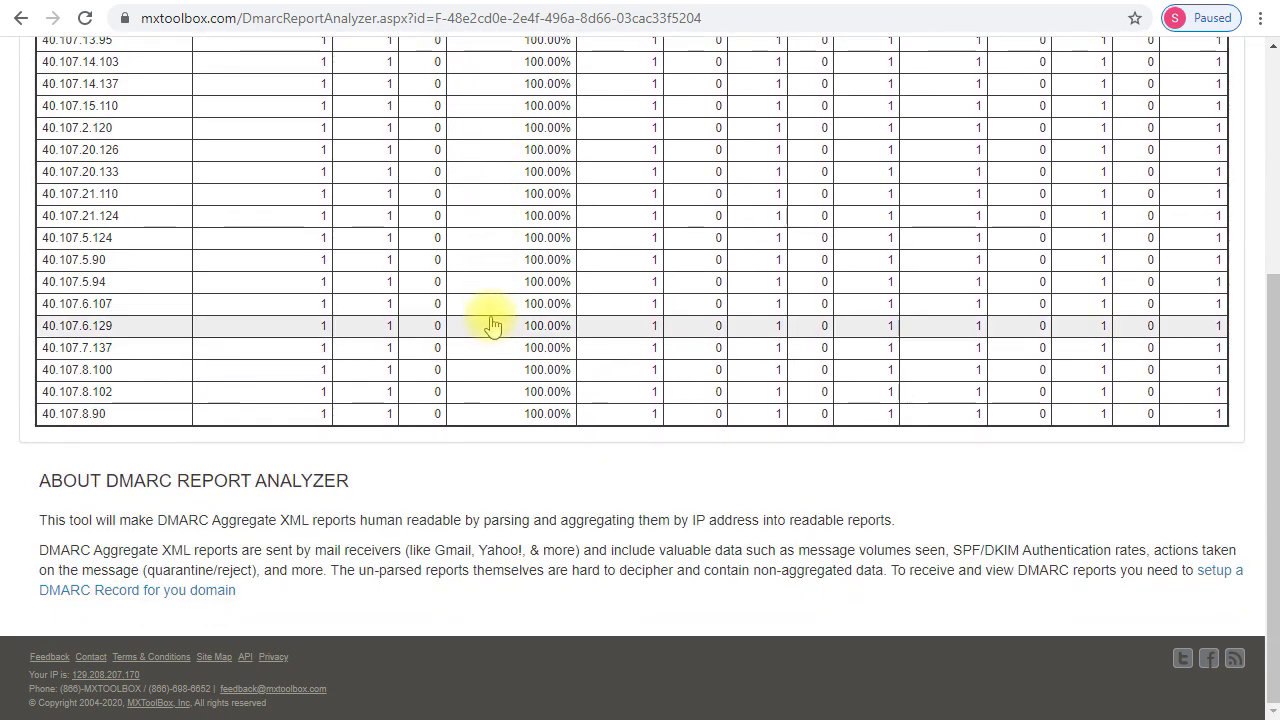
scroll(490, 322, "up", 4)
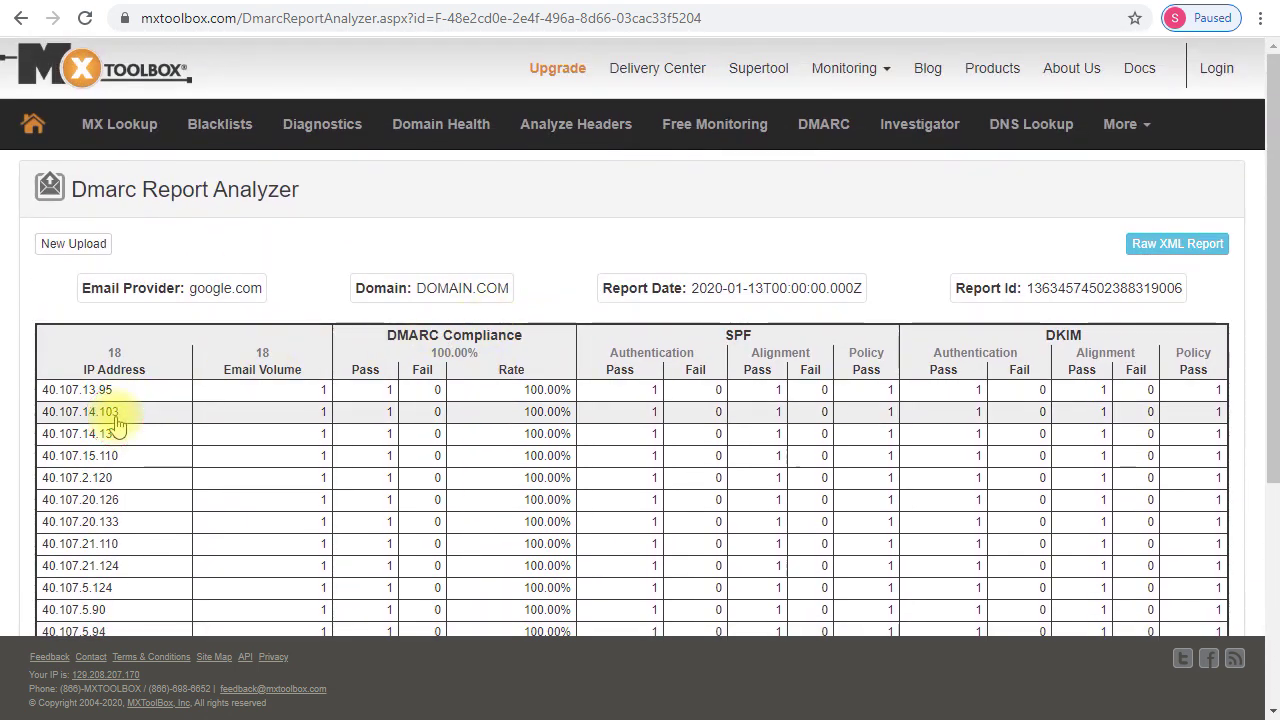
left_click(586, 2)
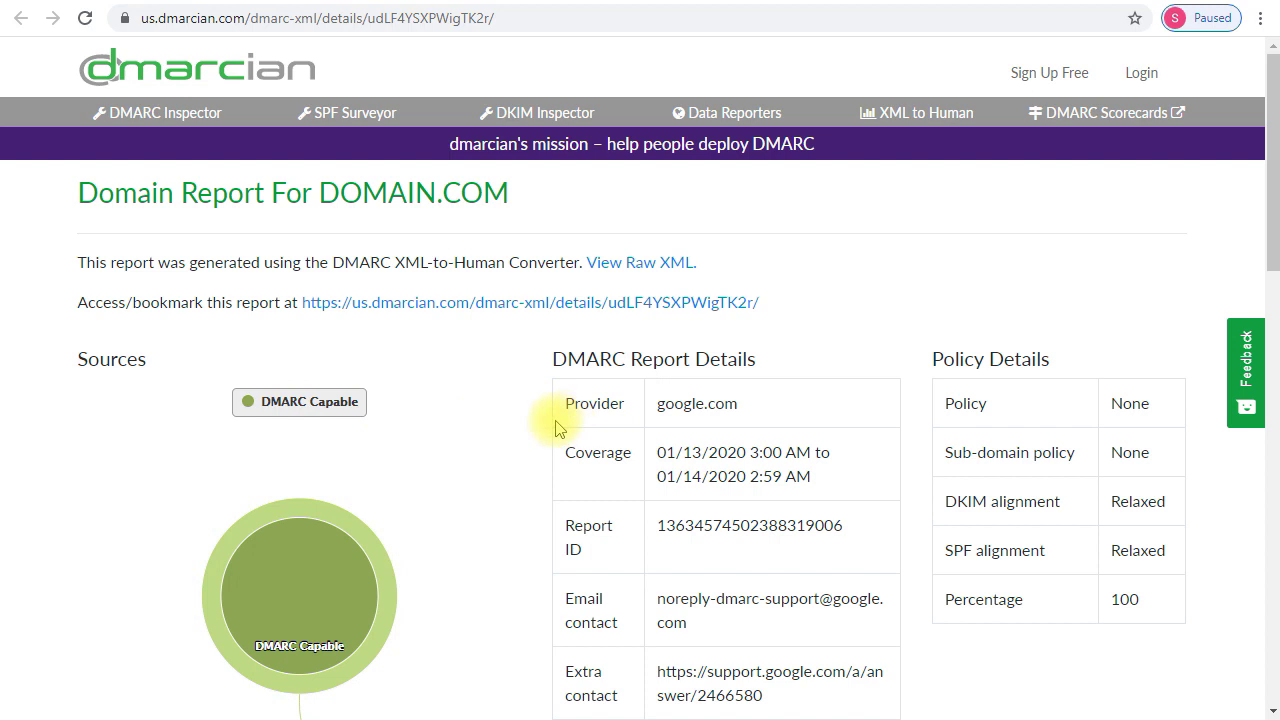
- Look over the rest of the dmarcian report's donut chart, then switch to MXToolbox's DMARC Record Generator
scroll(557, 428, "down", 2)
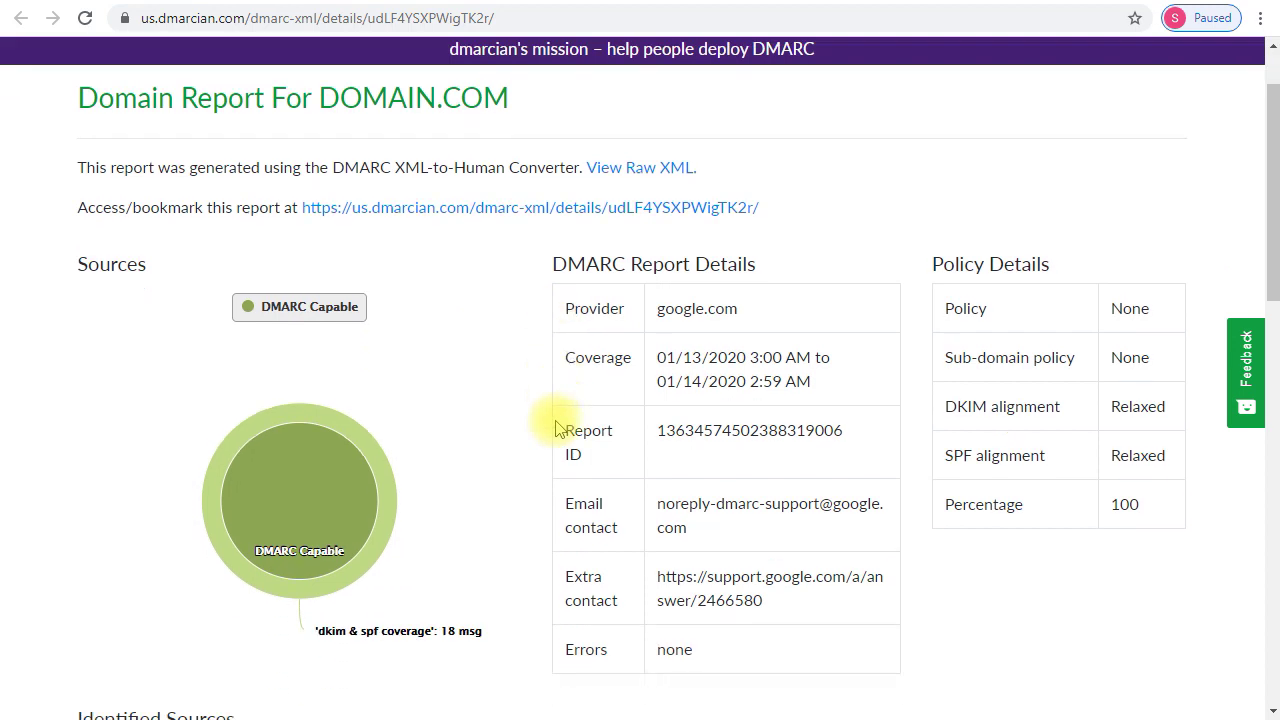
mouse_move(328, 418)
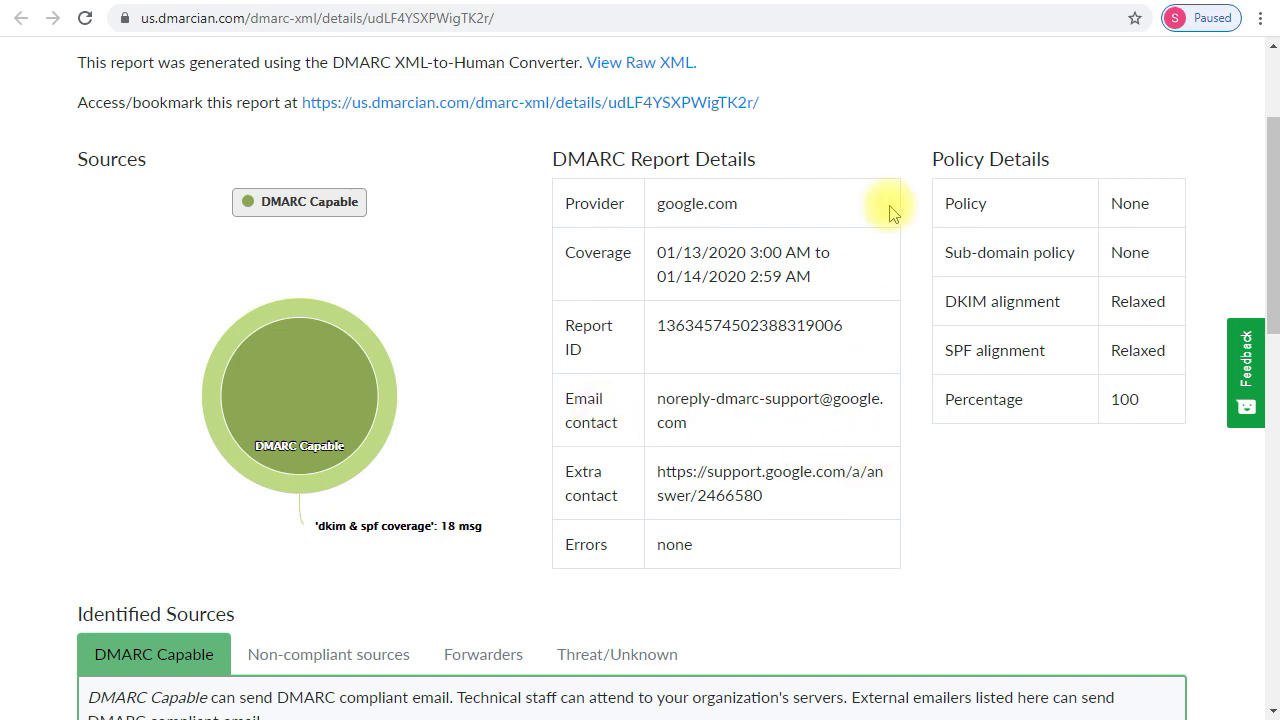
left_click(743, 3)
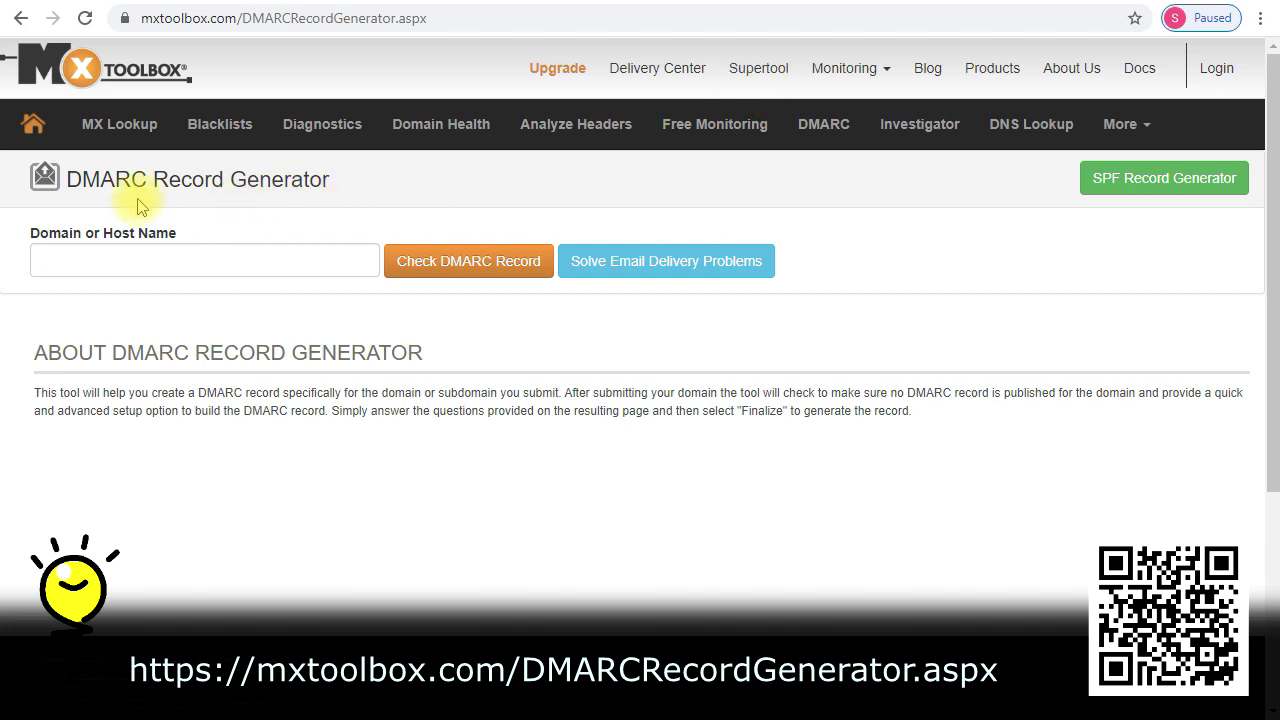
- Check tech-realm.co in the DMARC Record Generator and inspect the suggested p=none TXT record
left_click(222, 262)
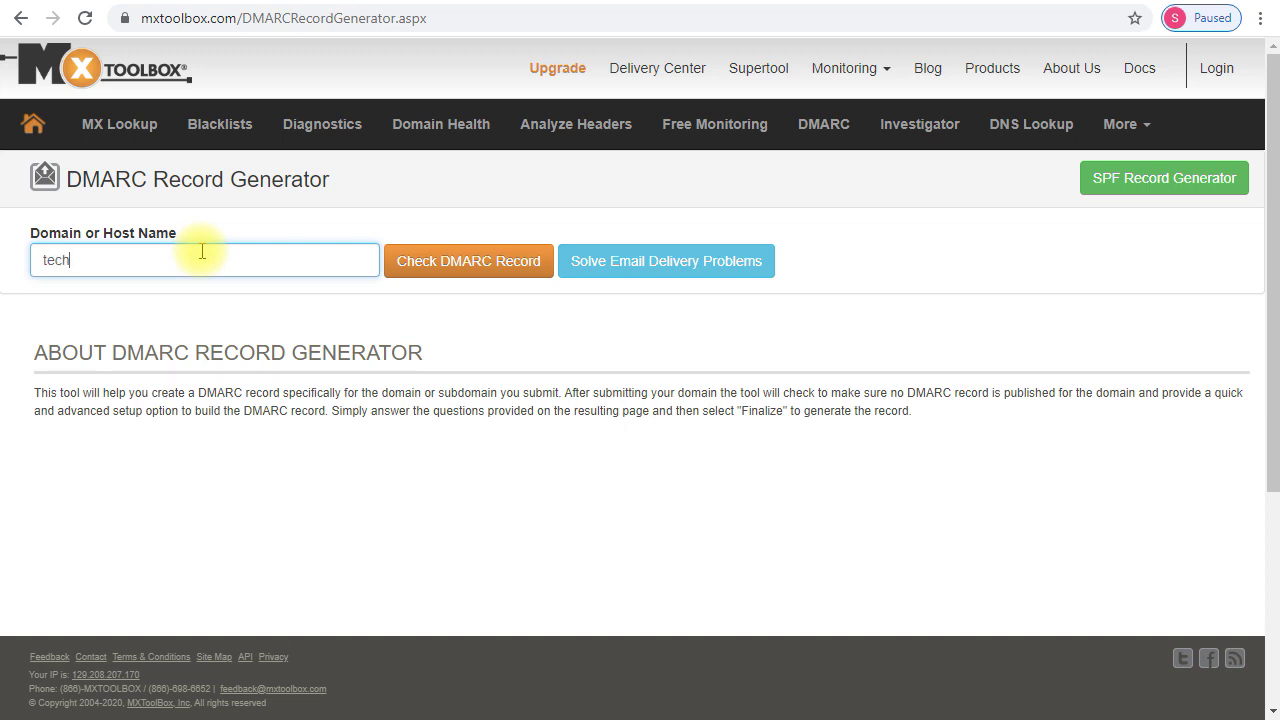
type("tech-realm.co")
left_click(464, 275)
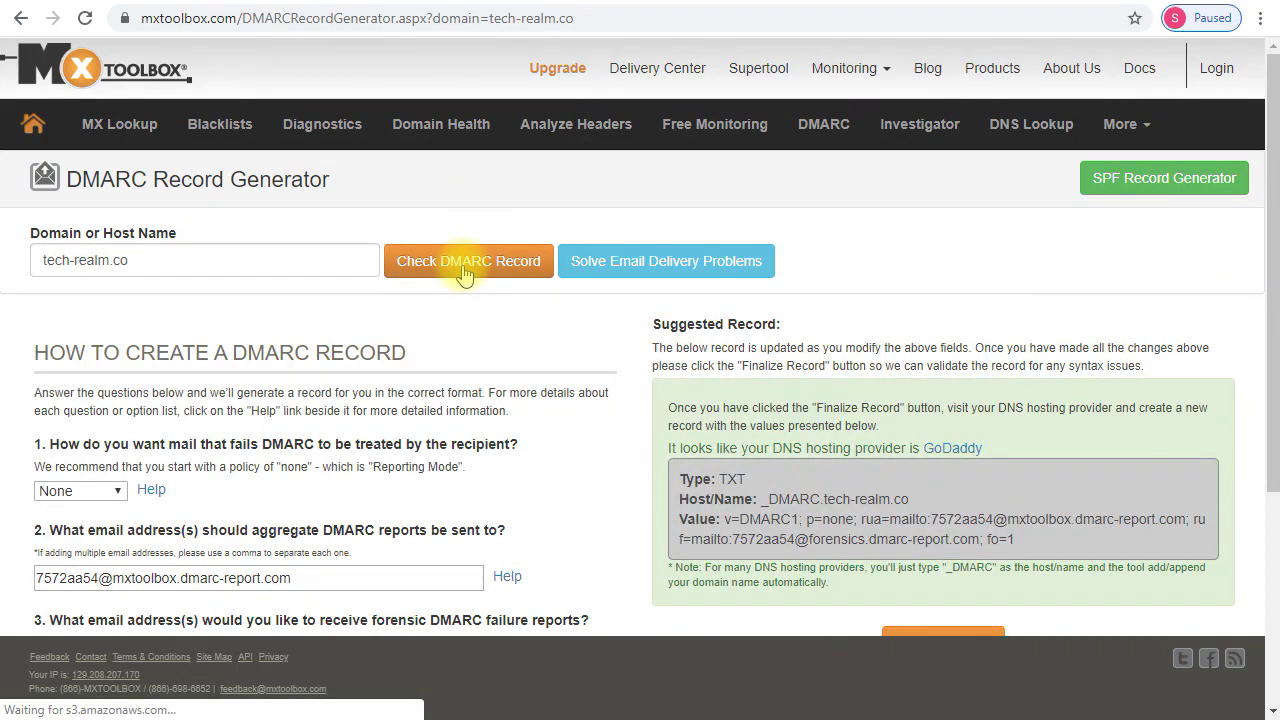
scroll(250, 342, "down", 1)
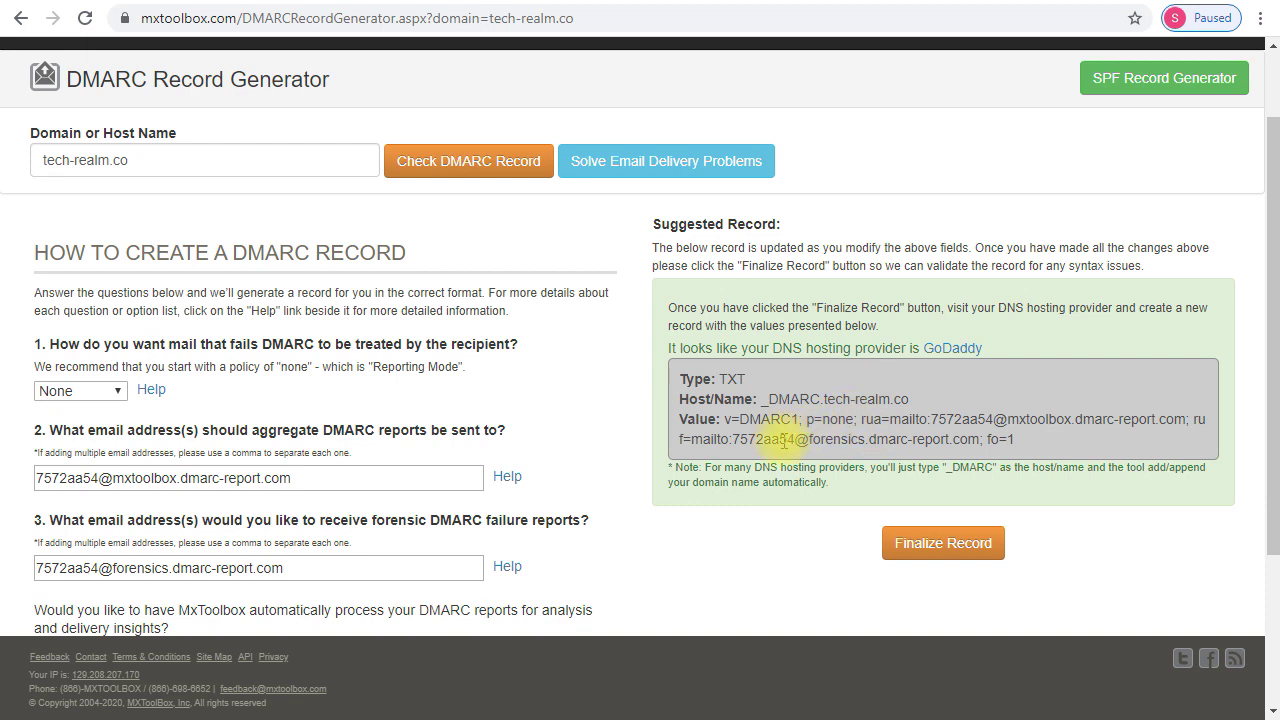
left_click_drag(726, 421, 1050, 443)
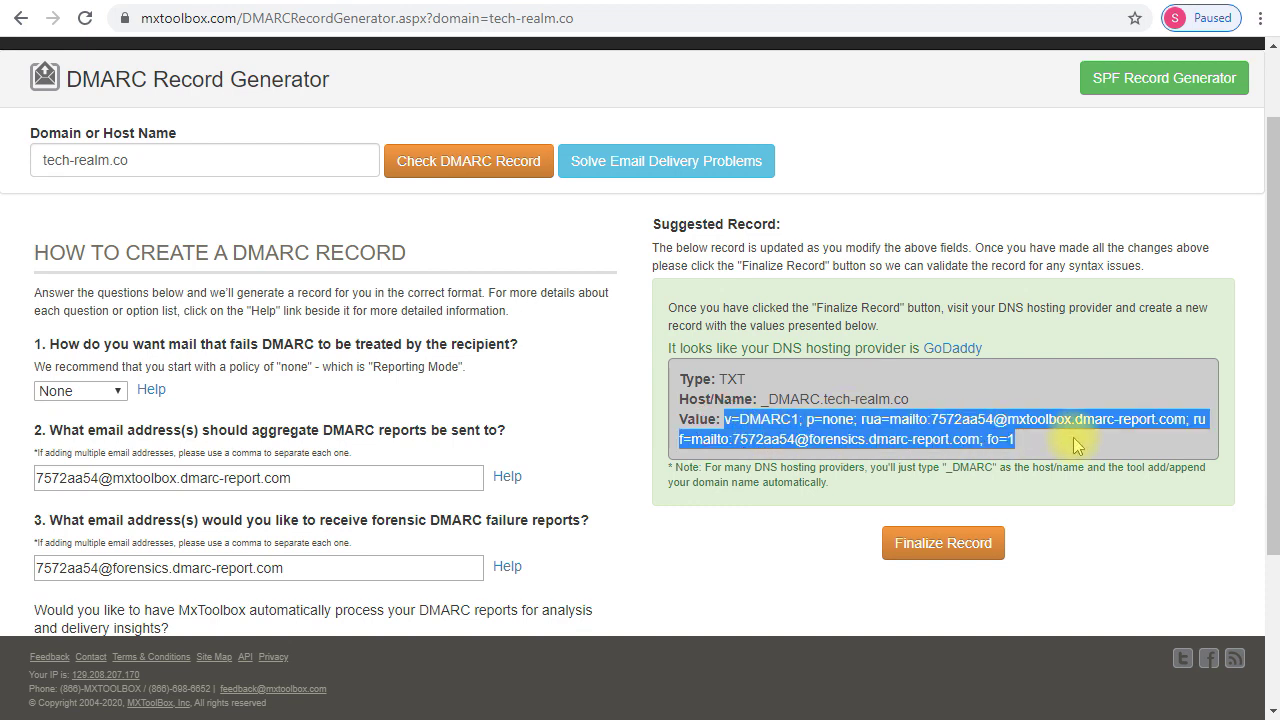
left_click(1076, 445)
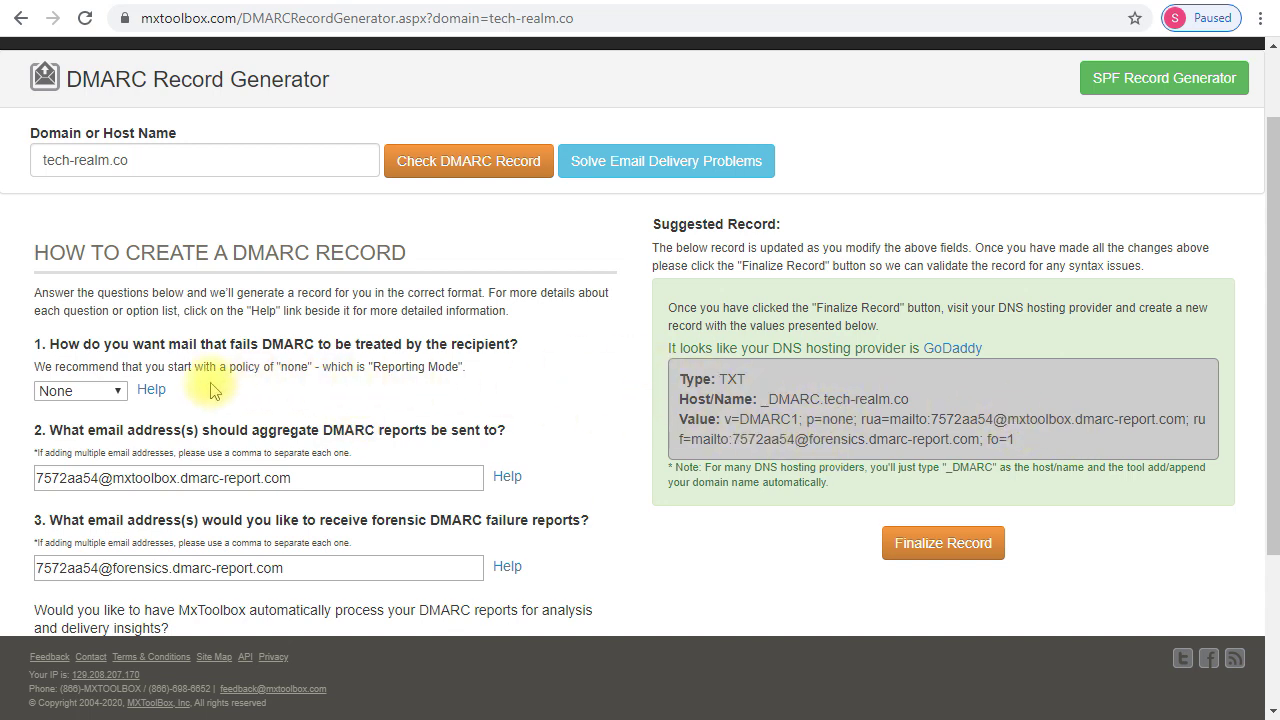
- Set failing mail to be rejected and decline MXToolbox's automatic report processing
left_click(124, 391)
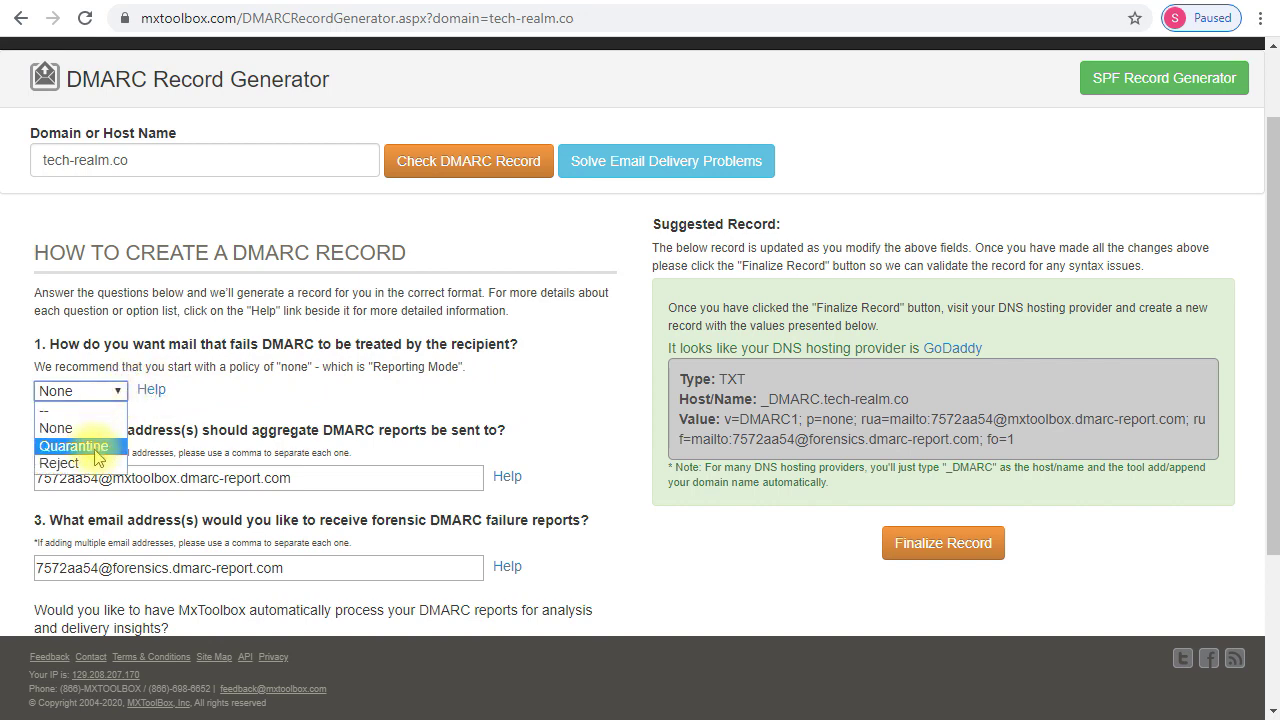
left_click(80, 463)
scroll(80, 463, "down", 2)
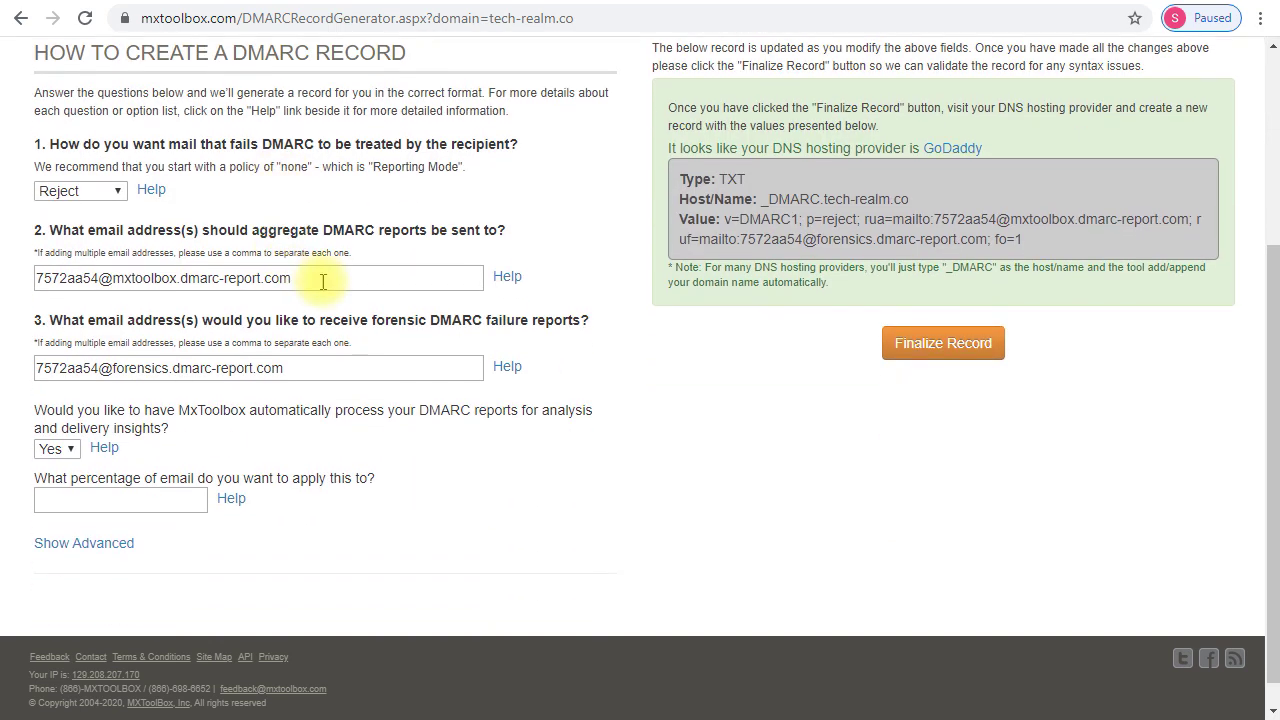
left_click(56, 448)
left_click(45, 484)
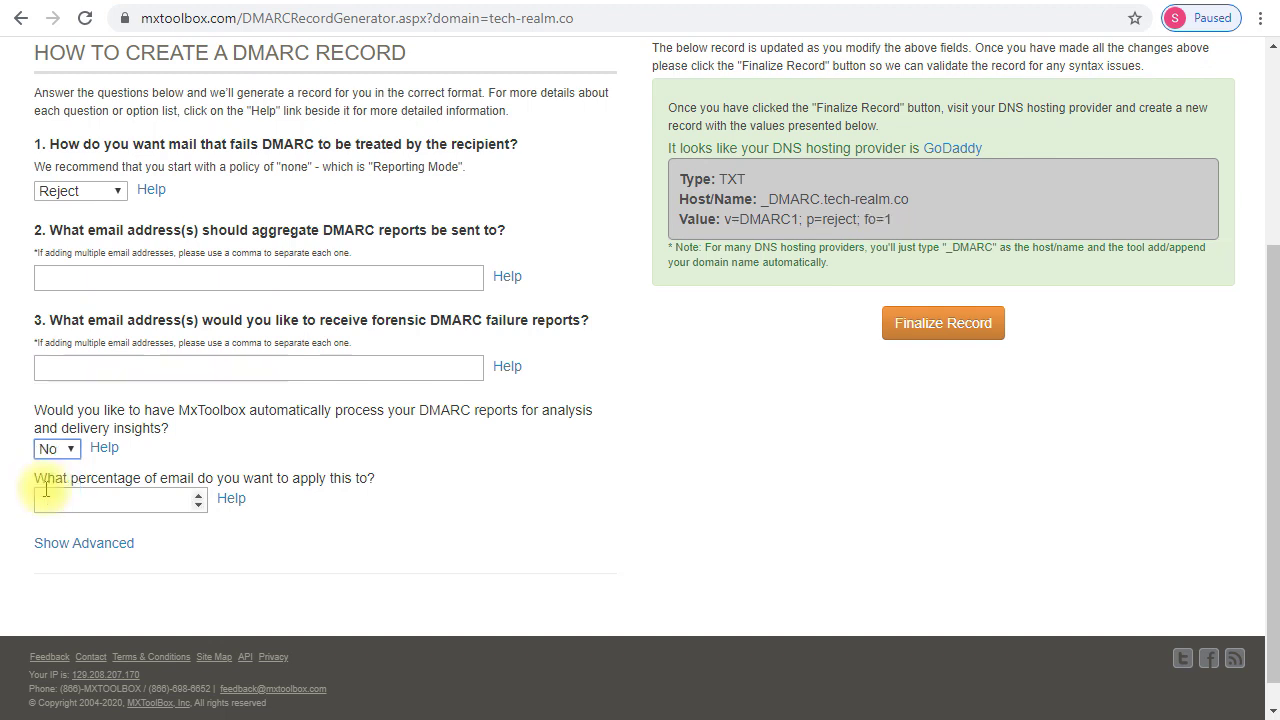
- Enter the aggregate report e-mail address so the record gains an rua=mailto tag, then recheck the reject policy
left_click(199, 279)
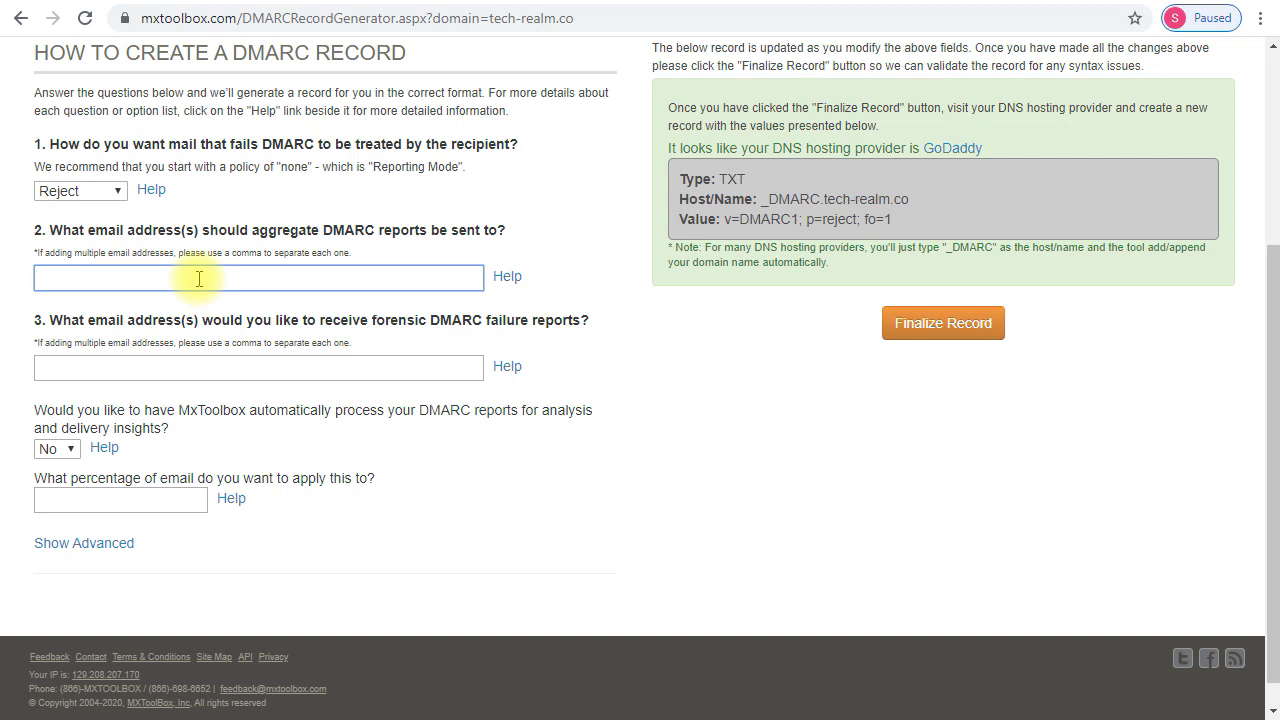
left_click(686, 443)
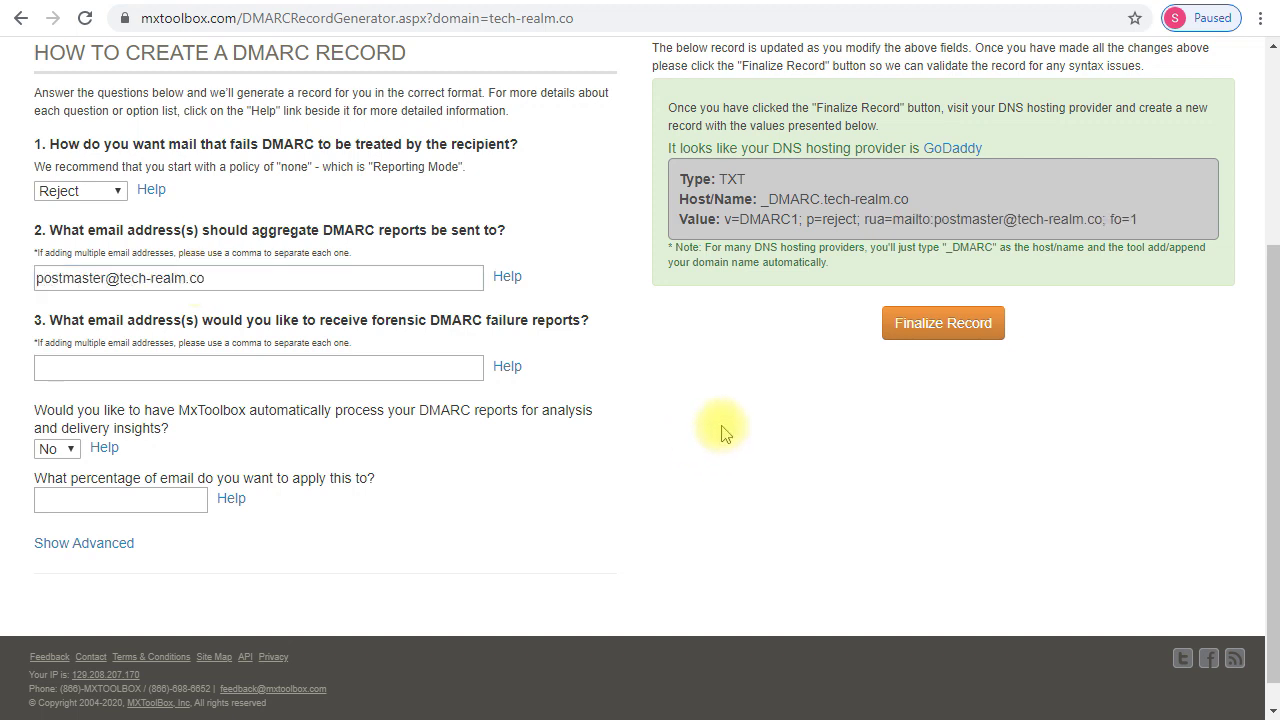
left_click_drag(893, 218, 1080, 219)
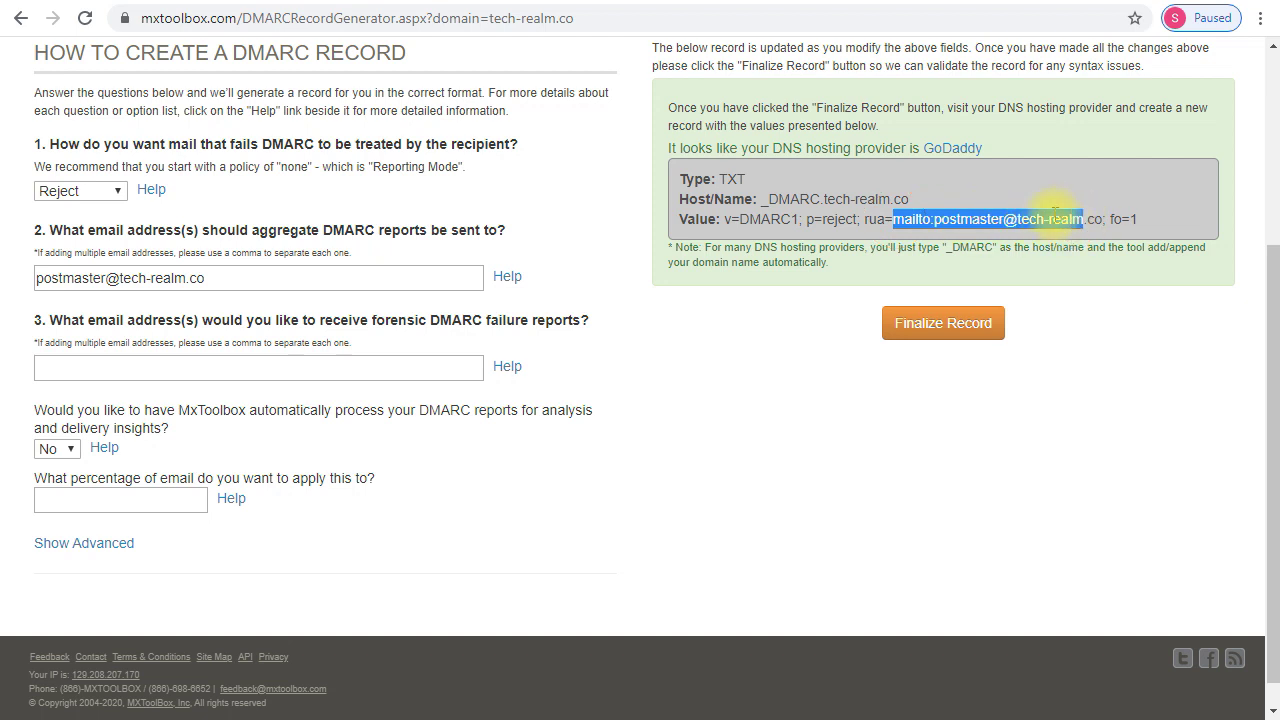
left_click(1022, 200)
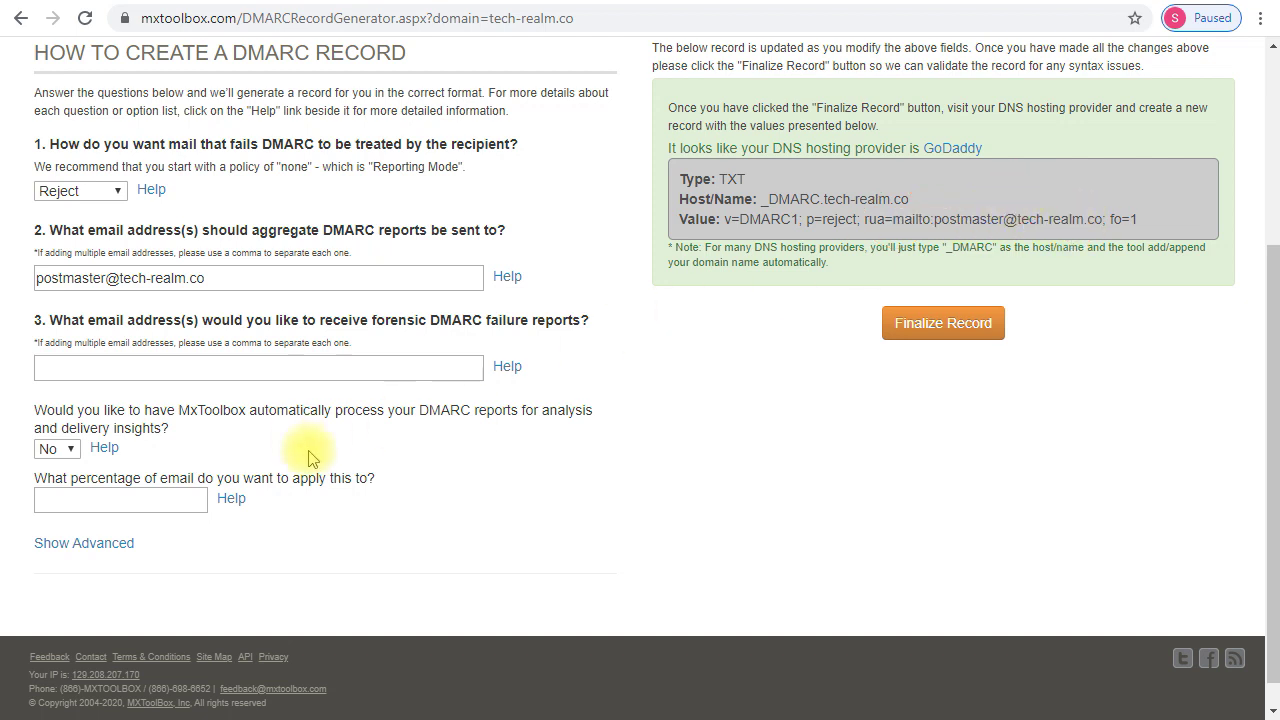
left_click(163, 497)
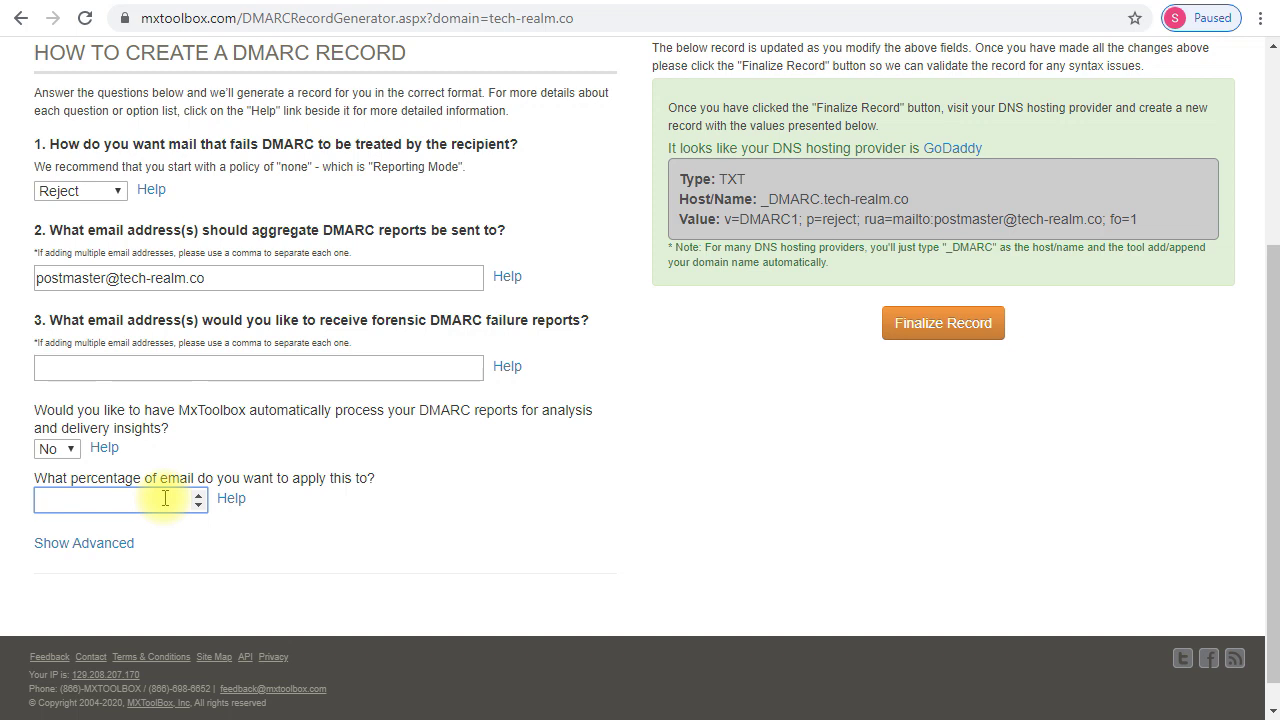
left_click(47, 196)
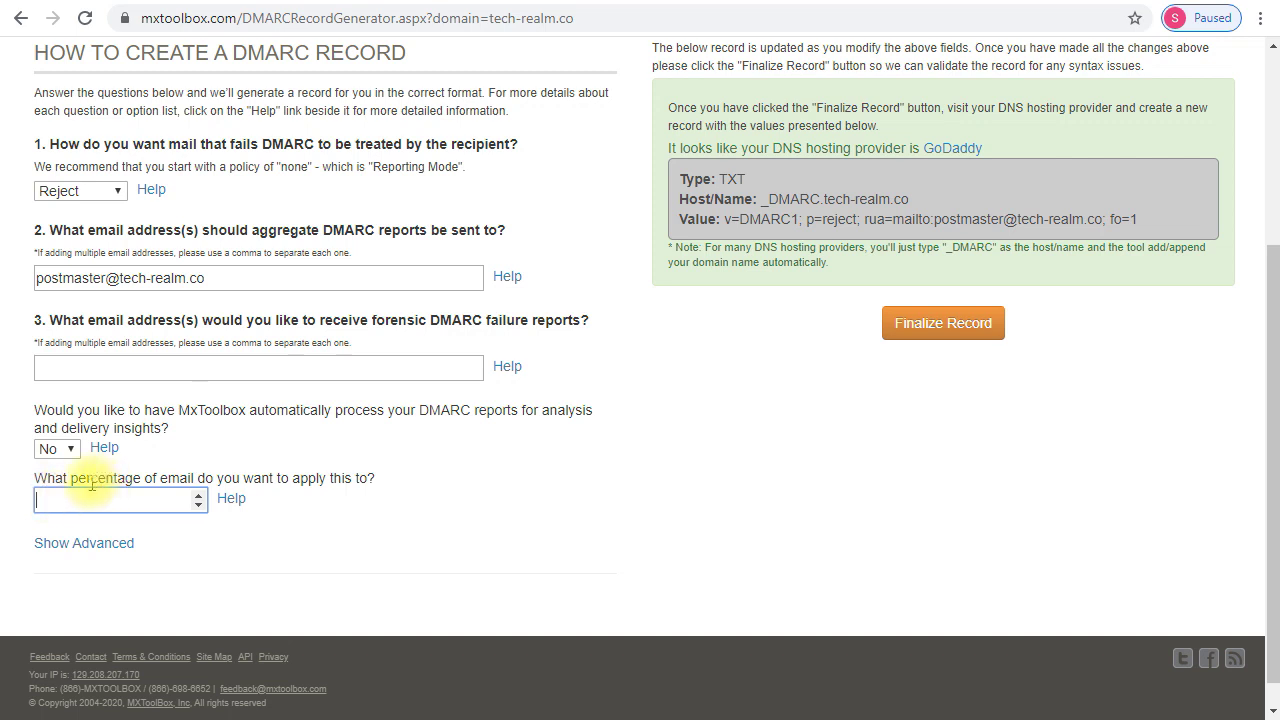
- Try percentages of 10 and then 20, updating the record to pct=20
left_click(62, 504)
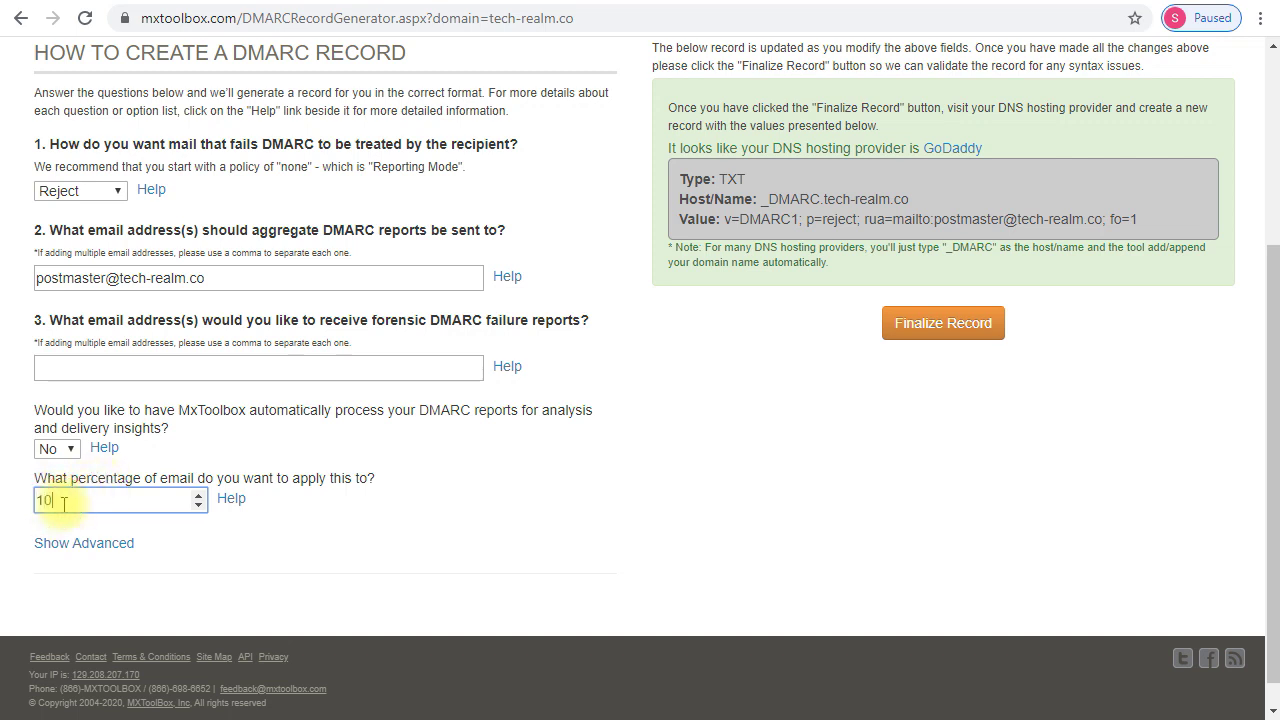
left_click(568, 526)
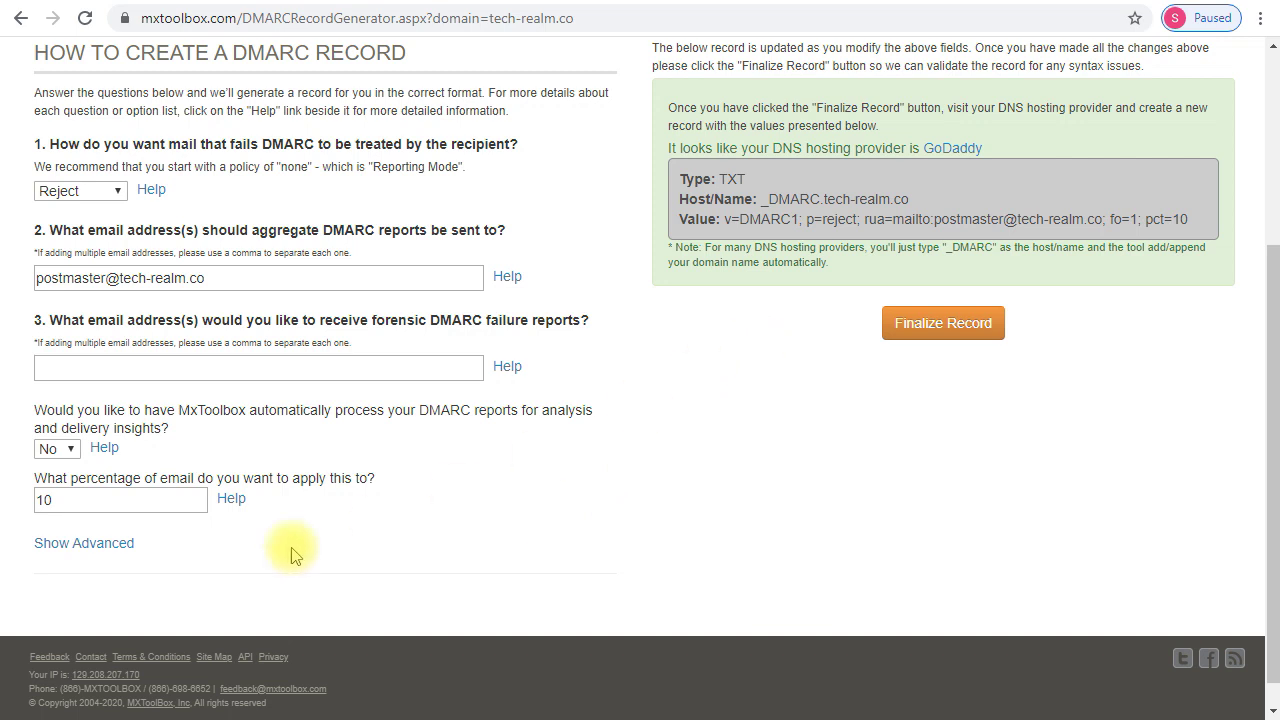
left_click_drag(100, 509, 3, 500)
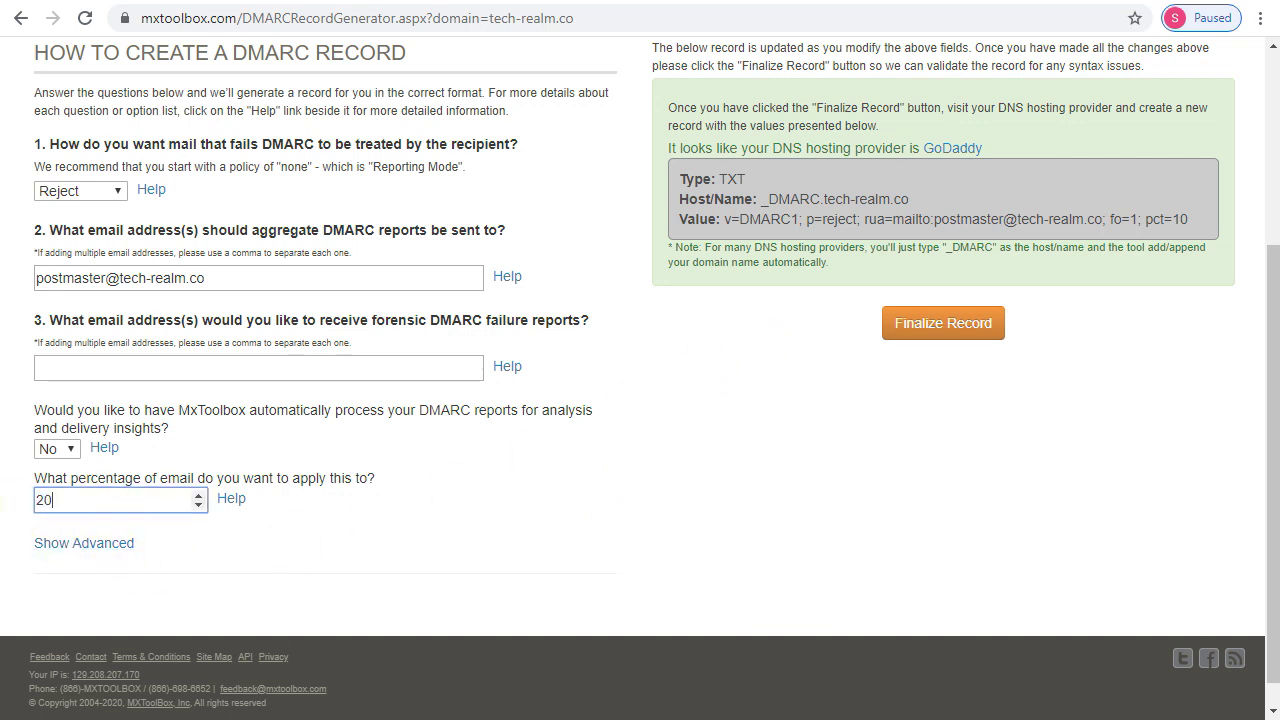
type("20")
left_click(470, 550)
left_click_drag(1188, 219, 1165, 214)
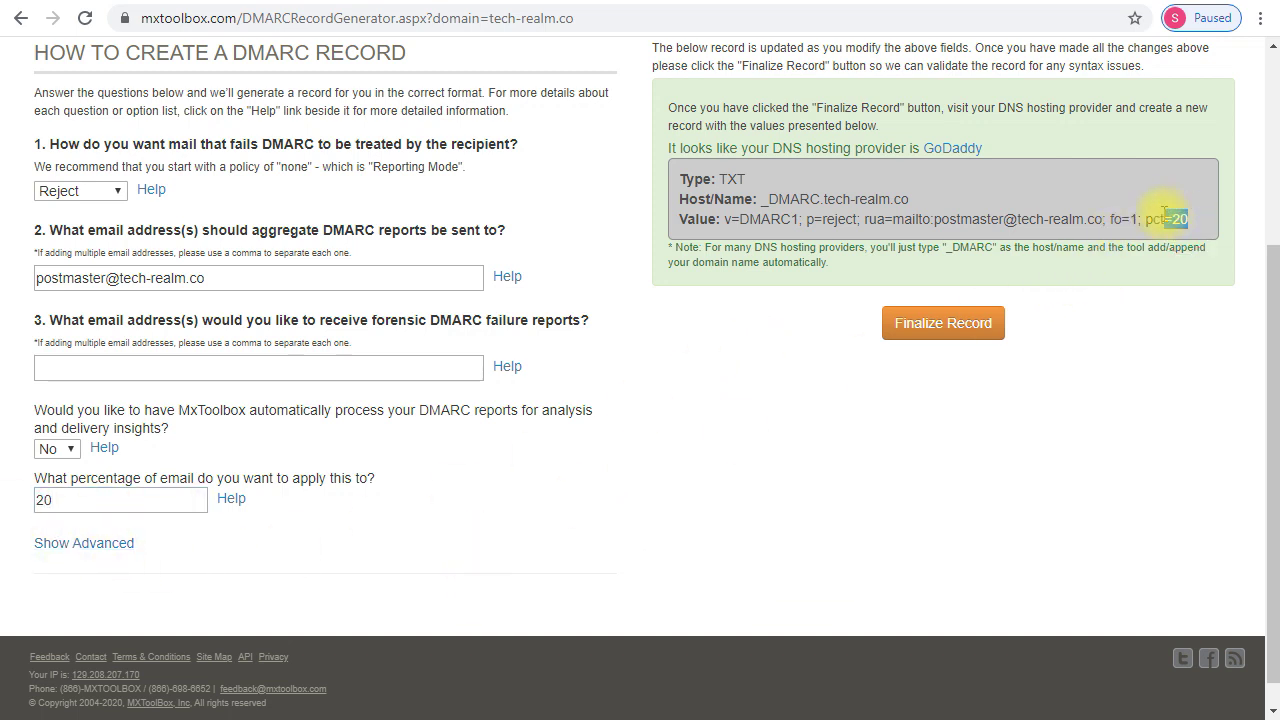
- Set the percentage to 50 so the record ends with pct=50, then go to the Turn on DMARC article
left_click_drag(74, 499, 22, 502)
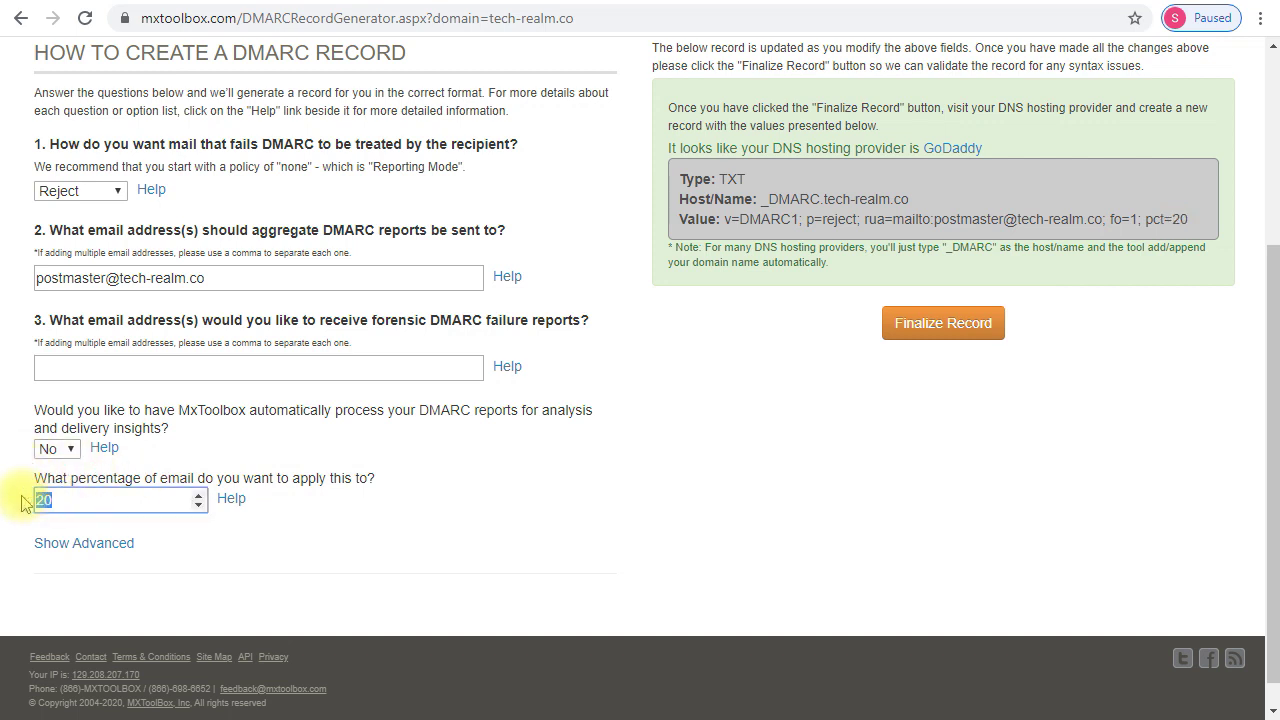
type("50")
left_click(810, 488)
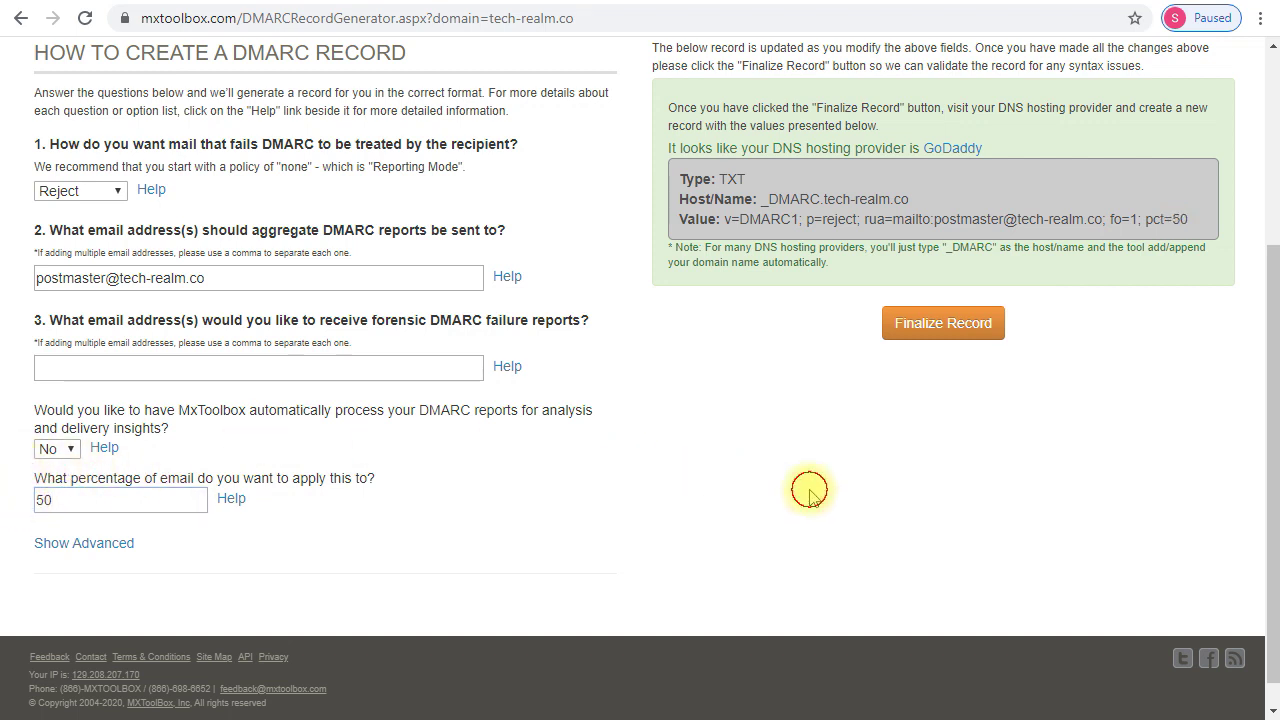
double_click(1178, 219)
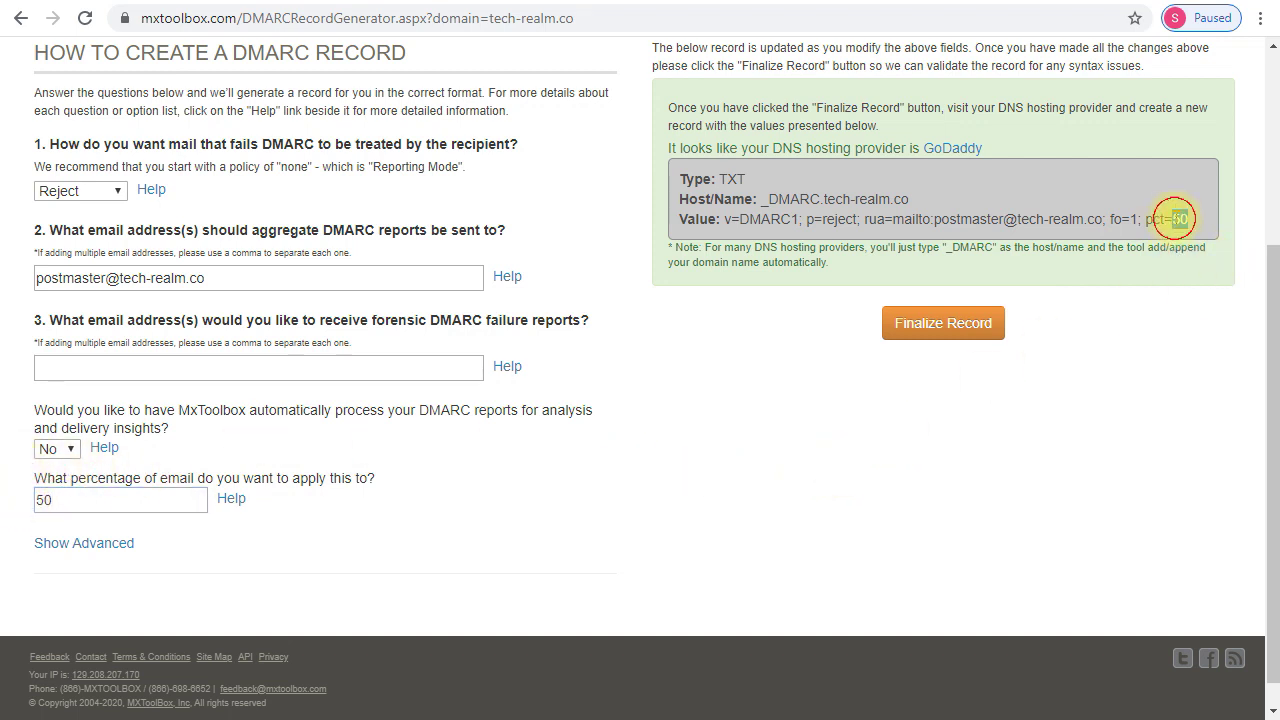
left_click(713, 428)
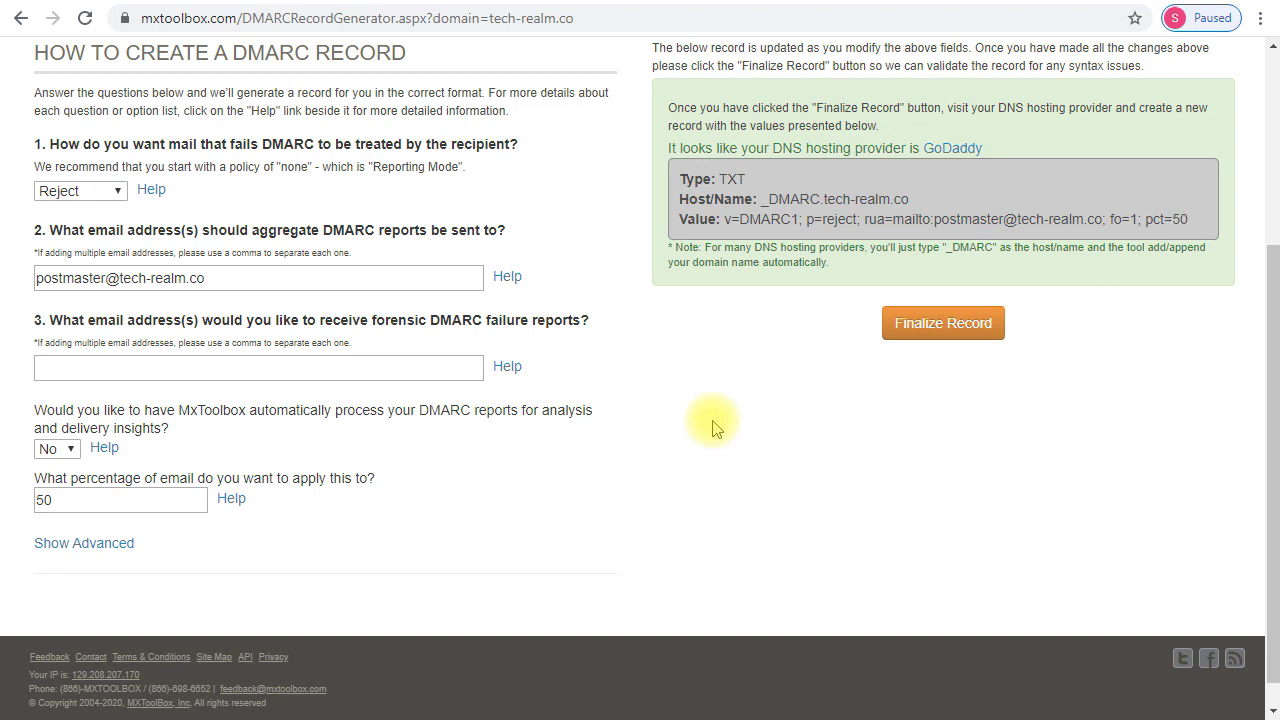
scroll(712, 424, "up", 1)
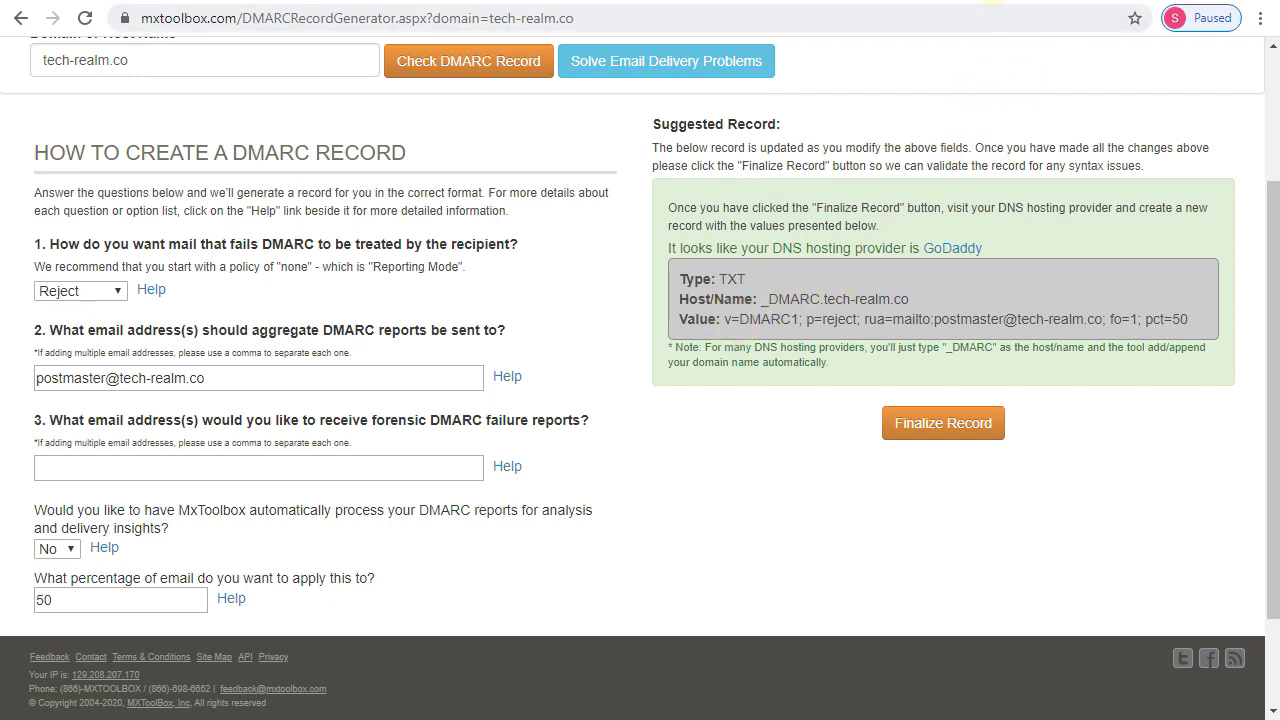
left_click(975, 2)
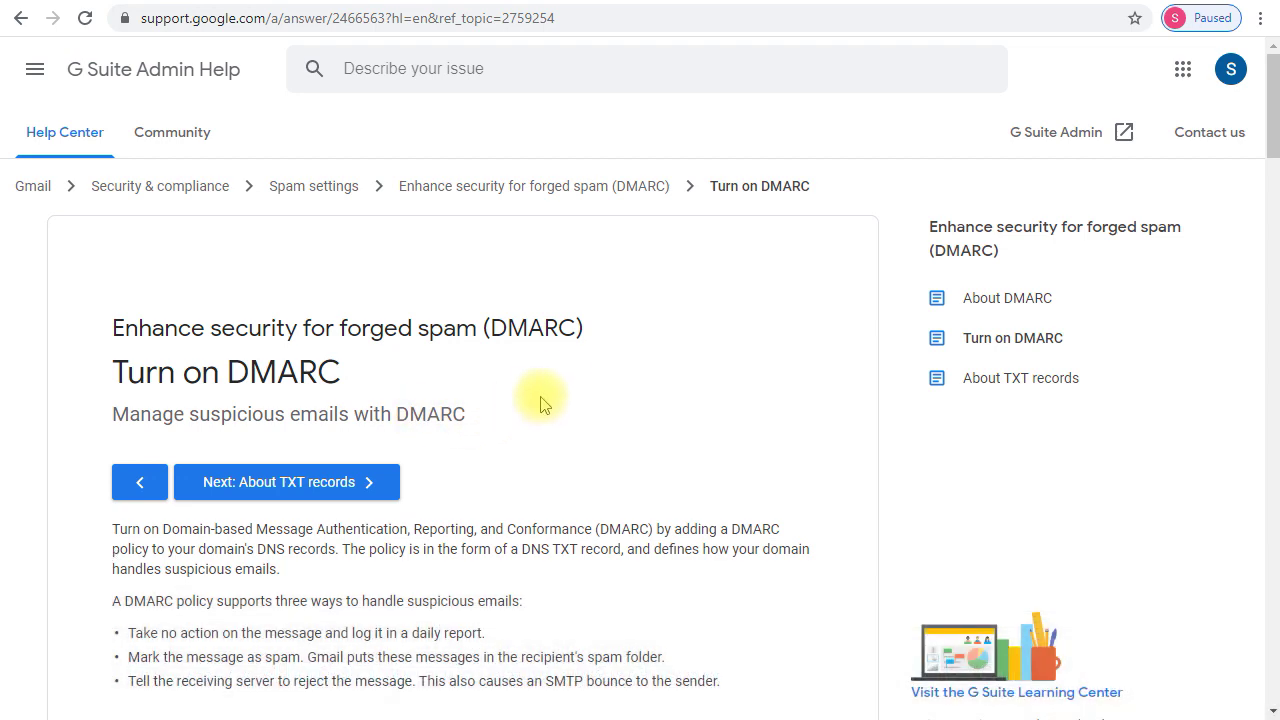
- Scroll through the DMARC tag table, then back up to the Add a TXT record to turn on DMARC section
scroll(567, 383, "down", 3)
scroll(567, 383, "down", 5)
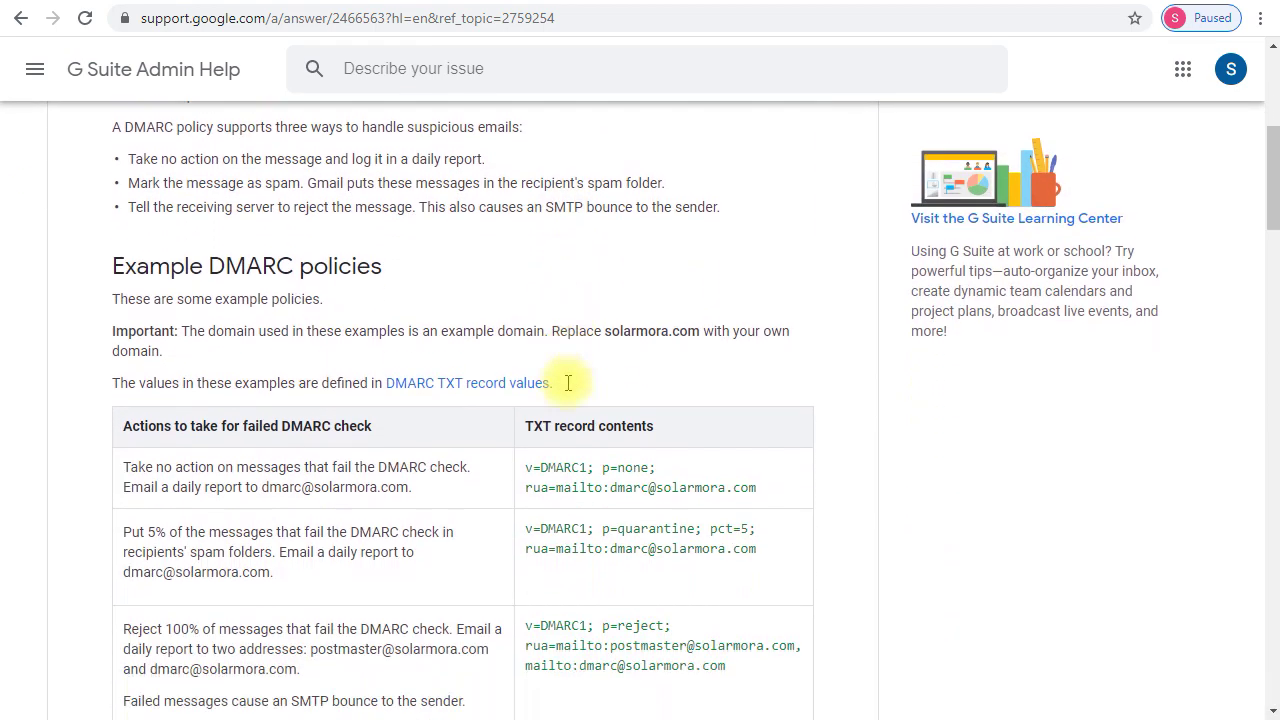
scroll(567, 390, "down", 10)
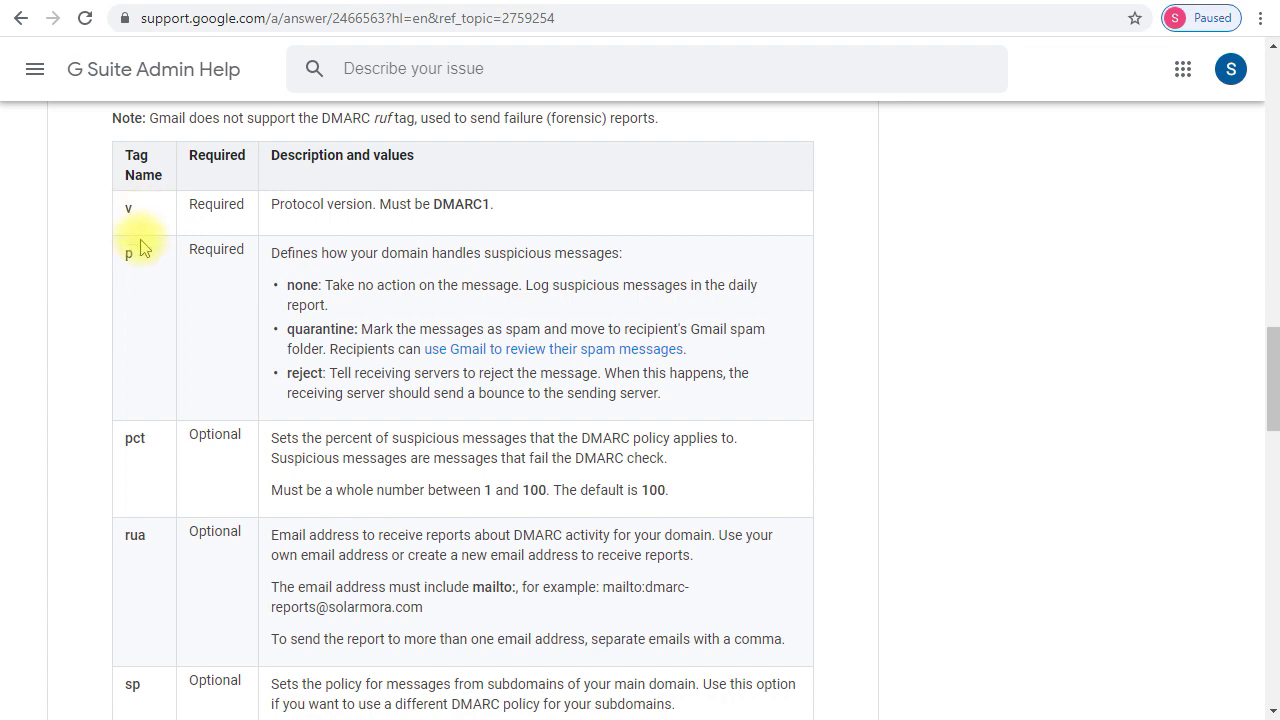
scroll(137, 214, "down", 3)
scroll(140, 225, "down", 3)
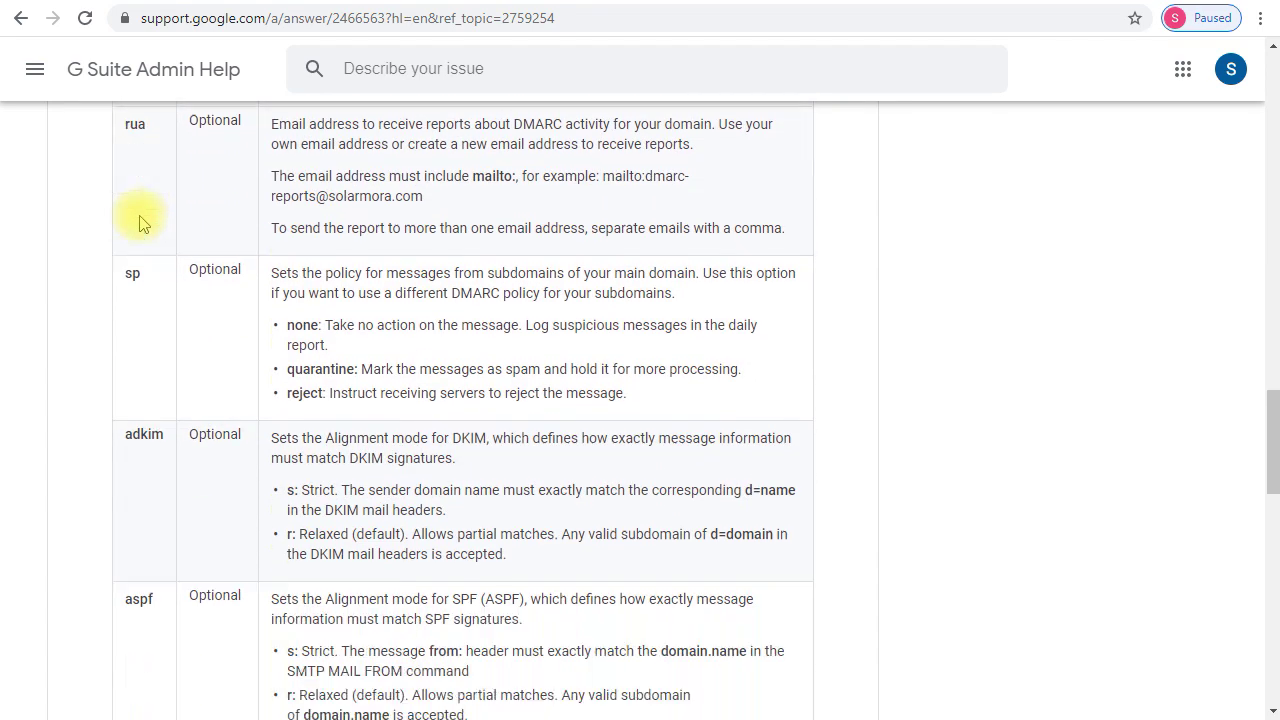
scroll(383, 288, "up", 9)
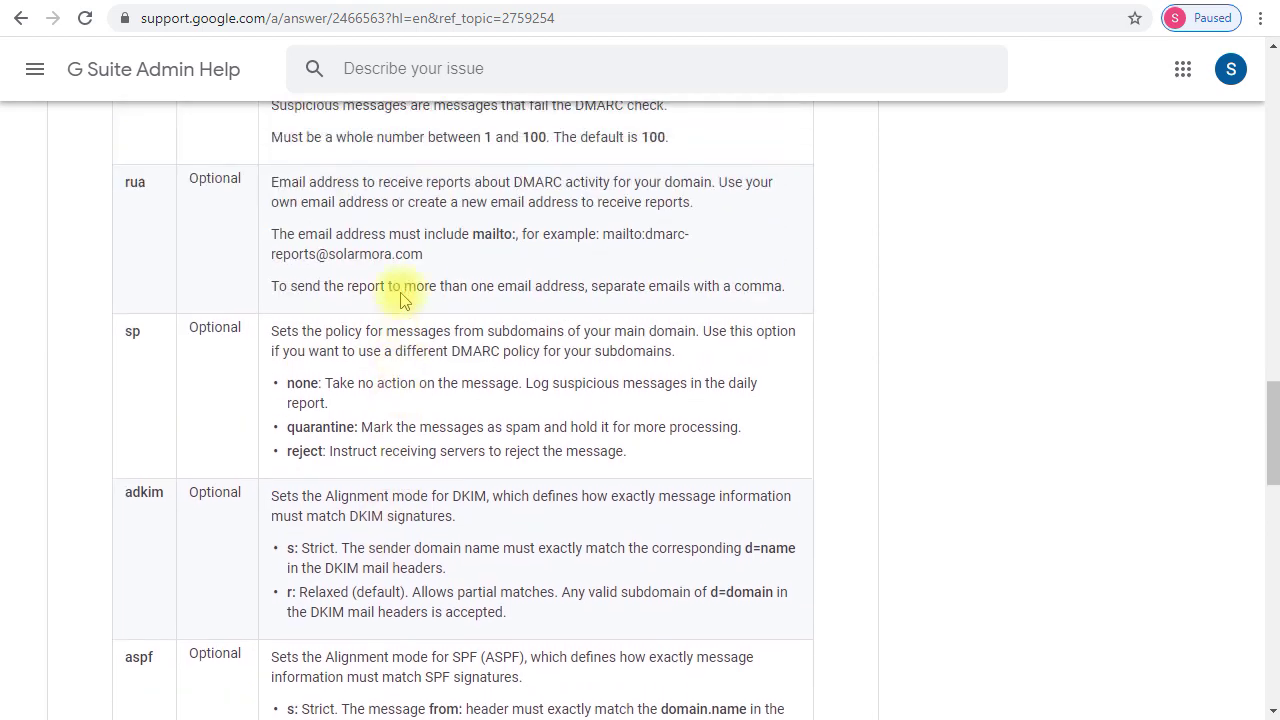
scroll(404, 300, "up", 3)
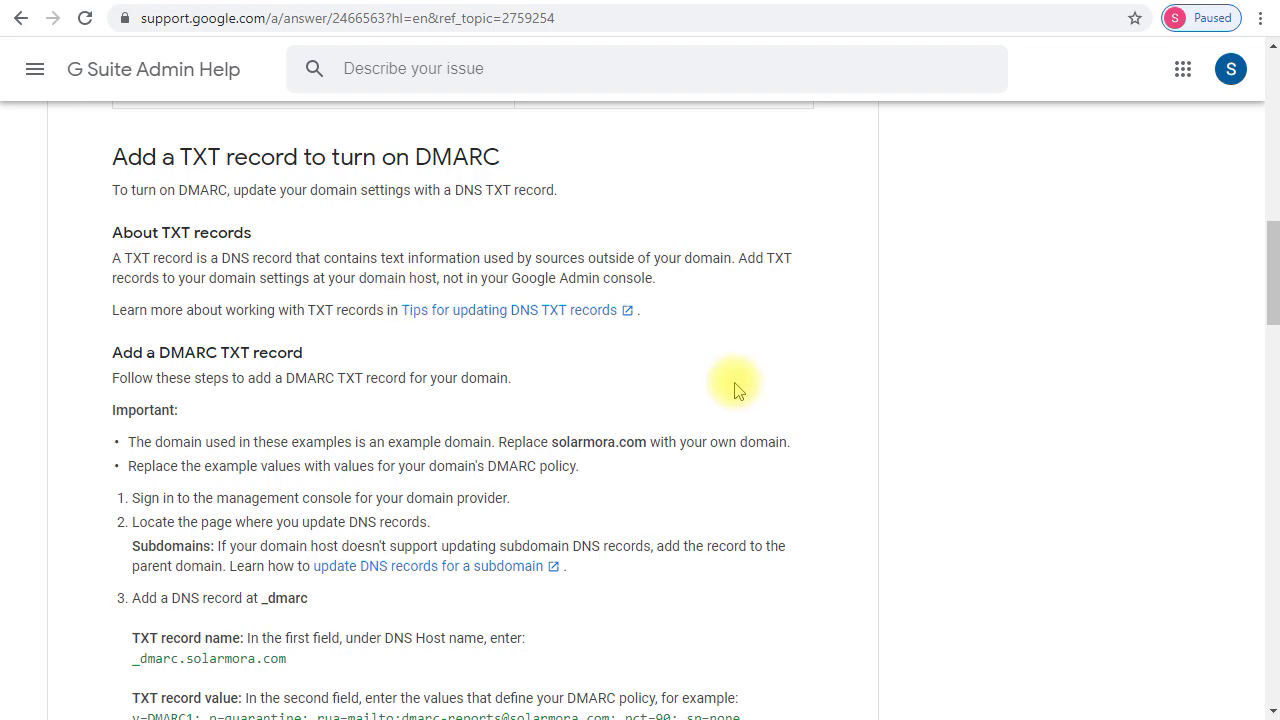
- Scroll to the Deploy DMARC slowly section and highlight its heading
scroll(729, 380, "down", 8)
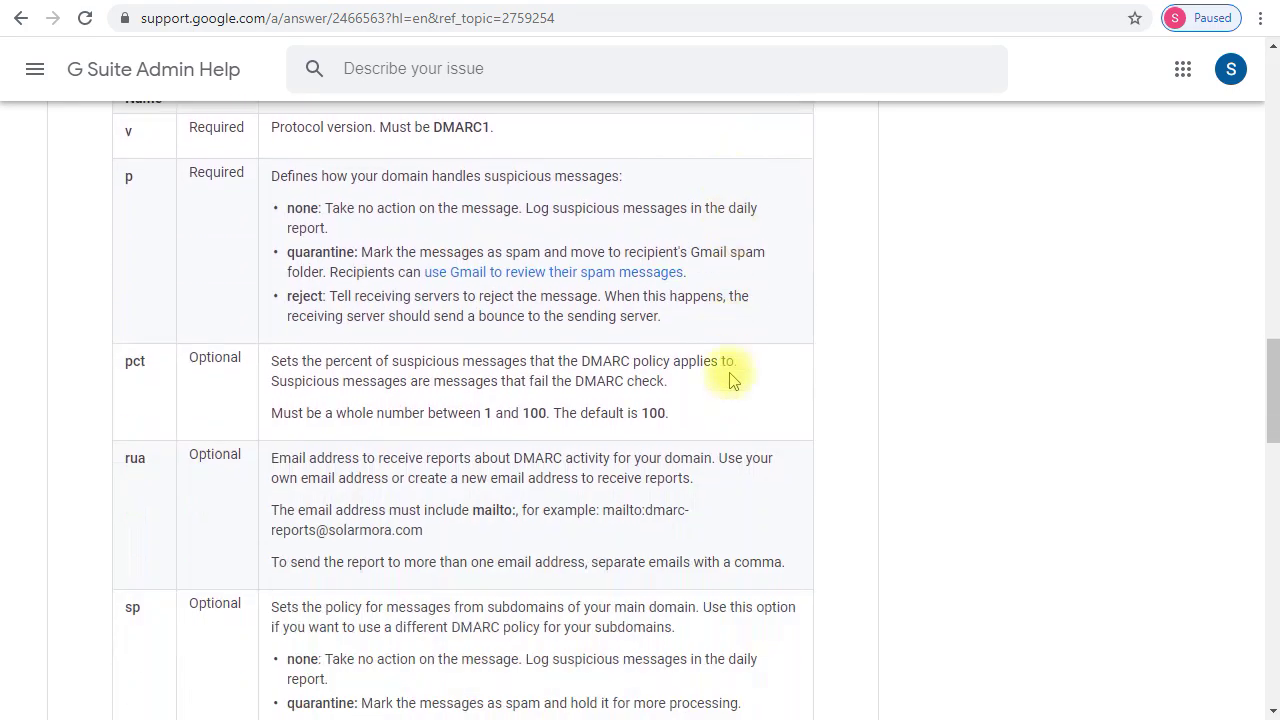
scroll(729, 380, "down", 6)
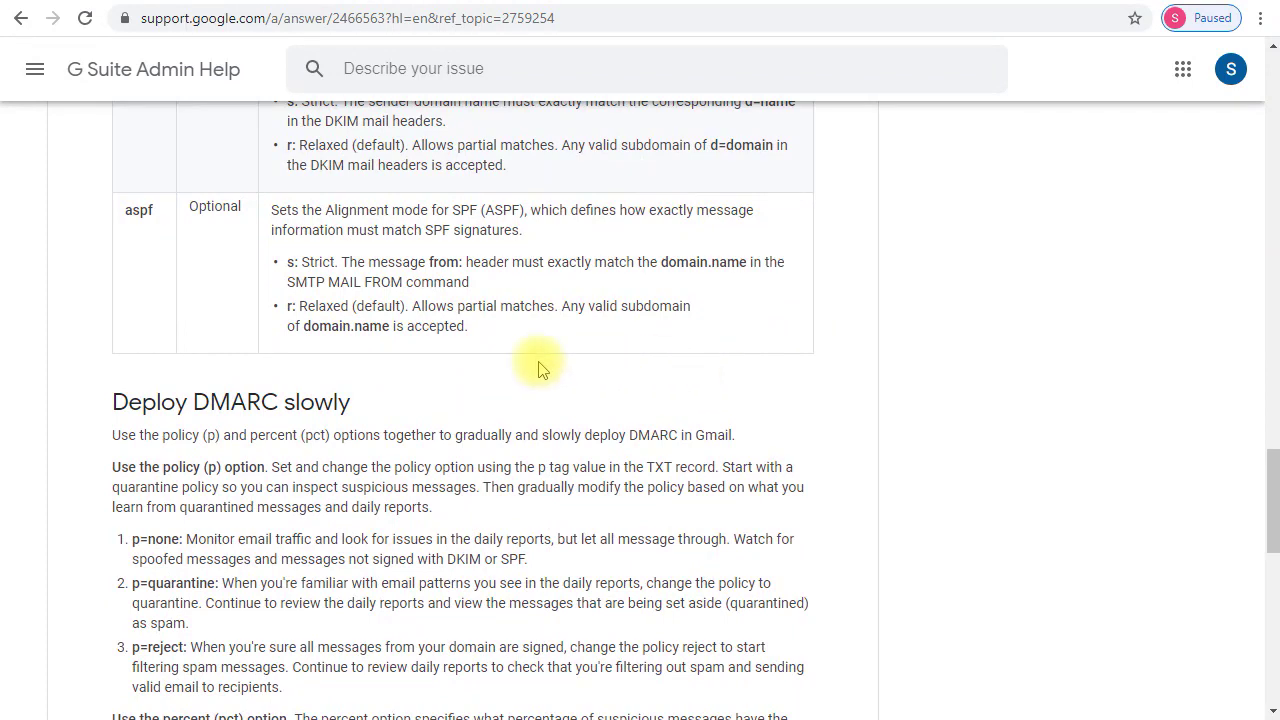
left_click_drag(111, 401, 363, 406)
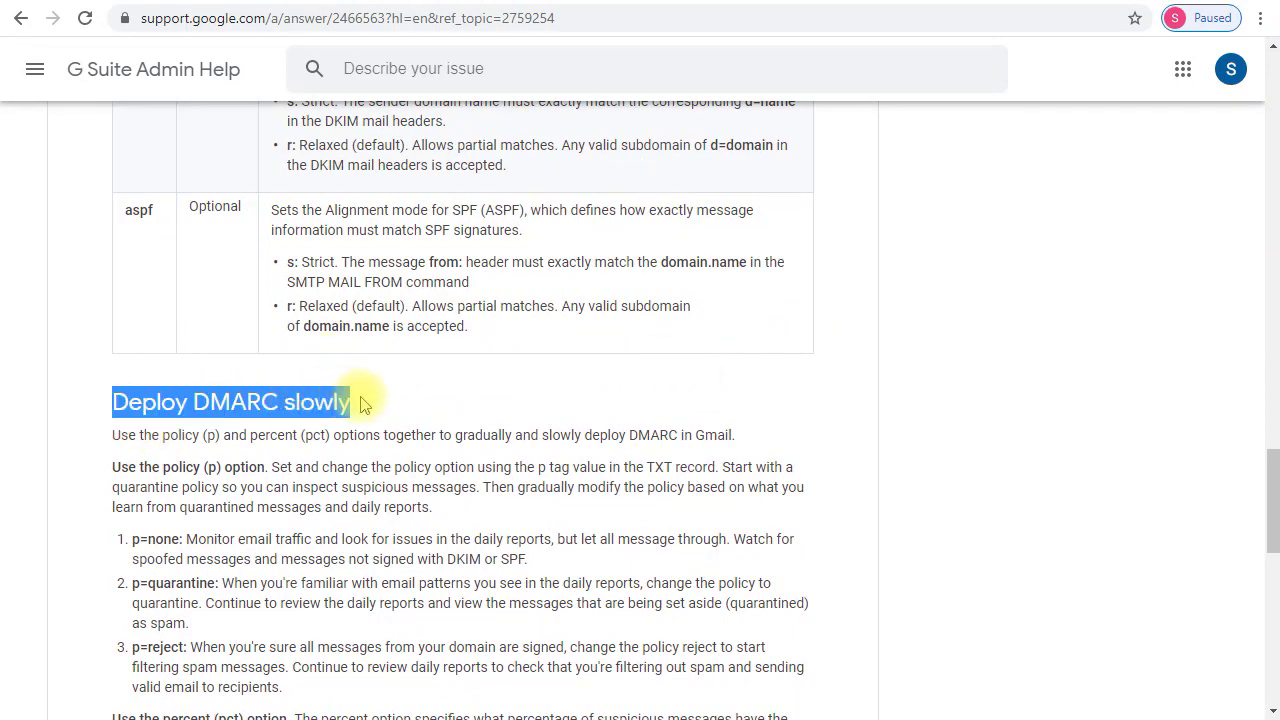
left_click(396, 420)
scroll(396, 420, "down", 2)
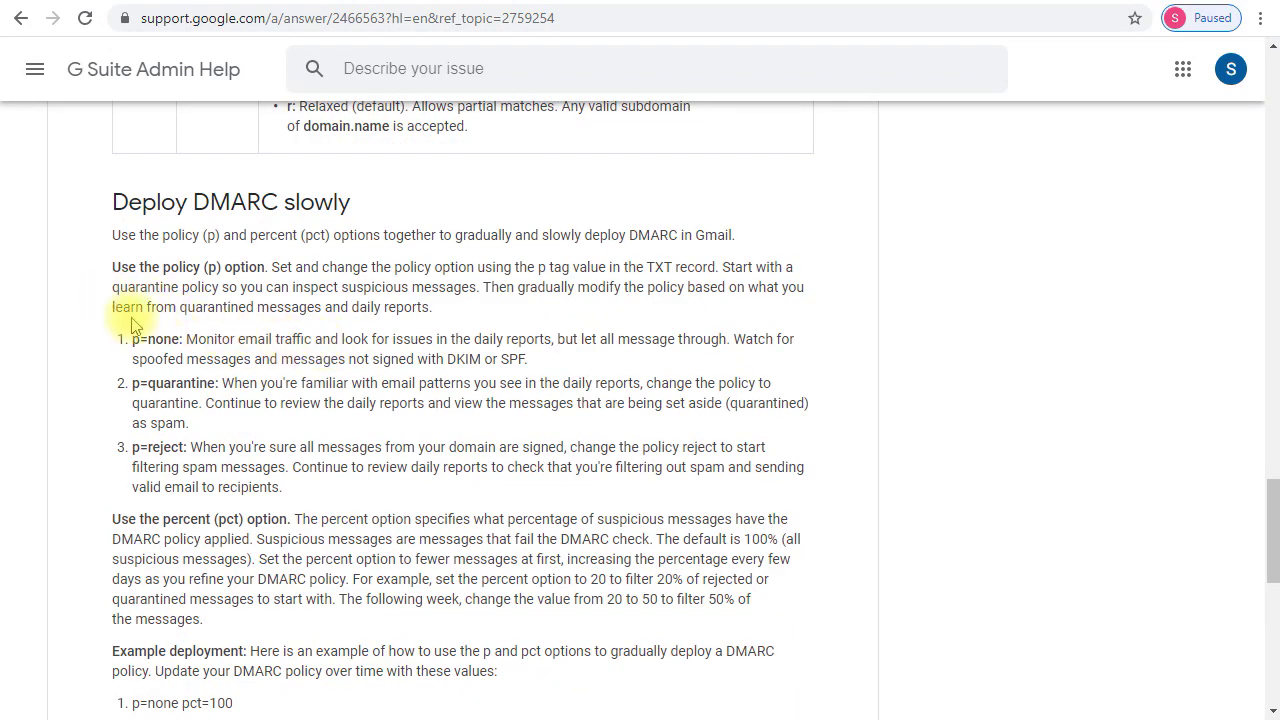
scroll(543, 337, "up", 2)
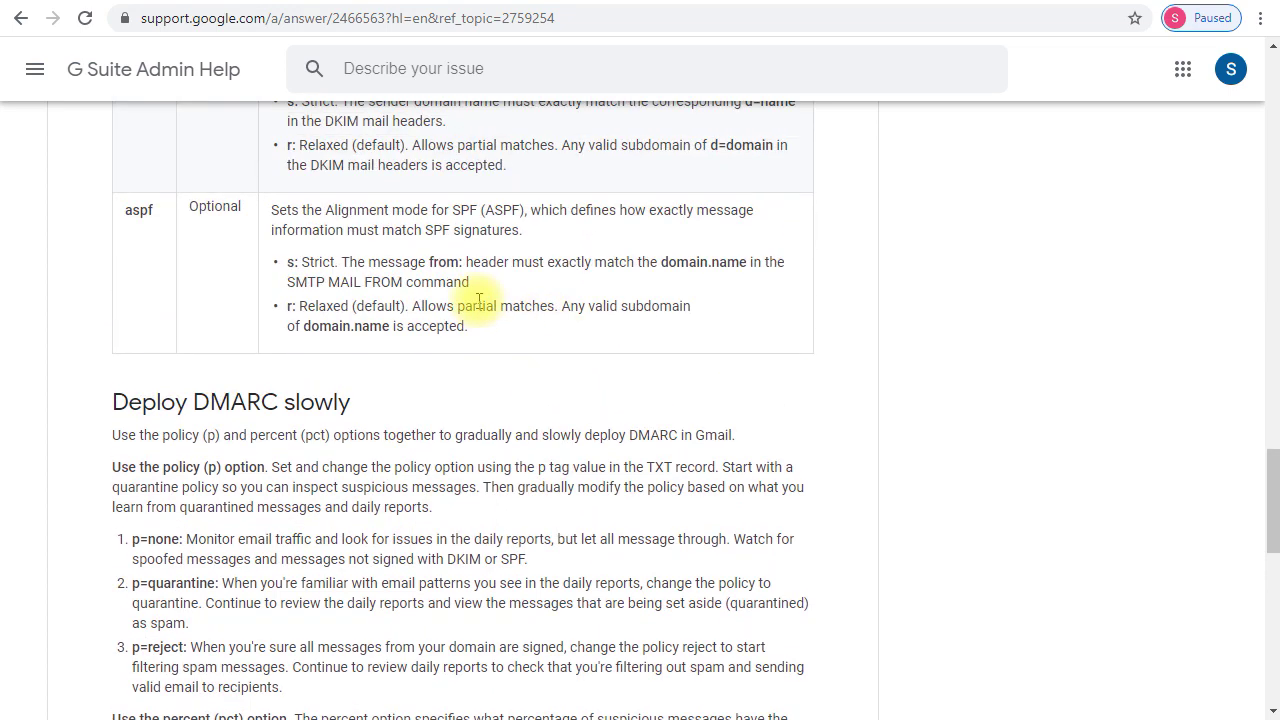
scroll(380, 358, "down", 1)
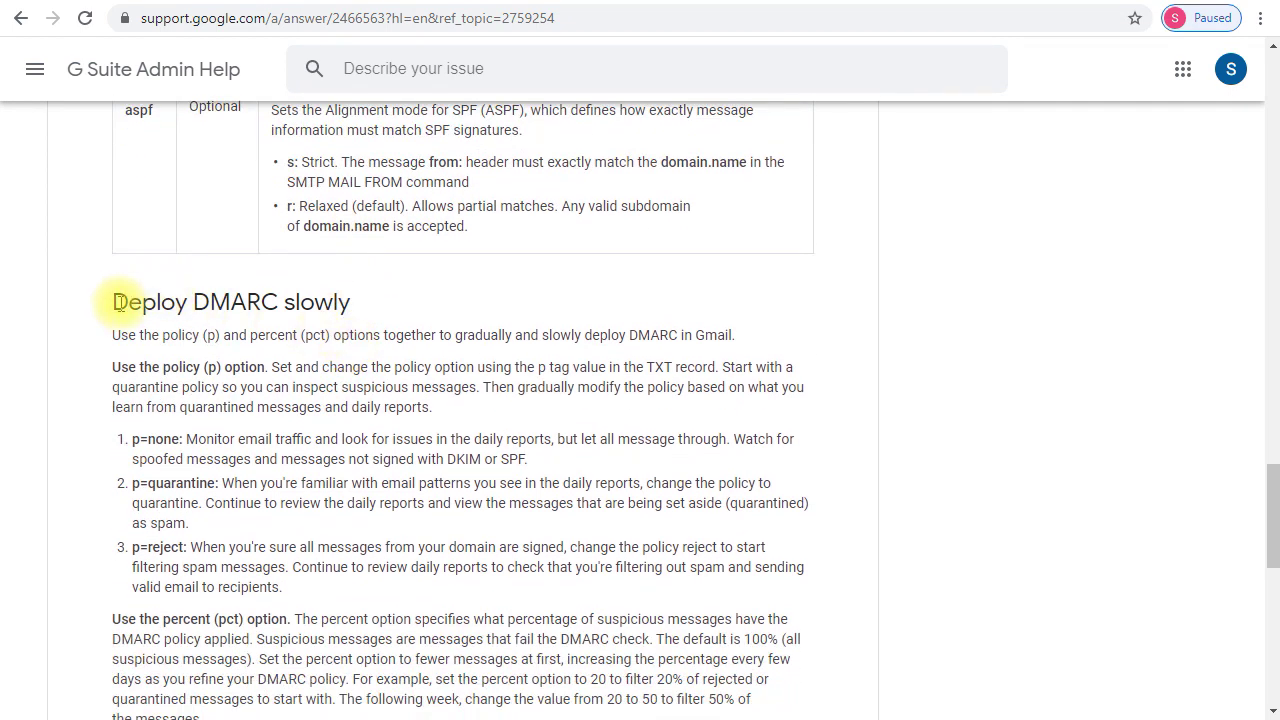
- Read the section's opening paragraph and the p=none to p=reject rollout example, then move to dmarc.org
left_click(112, 302)
left_click_drag(148, 305, 510, 367)
left_click(514, 371)
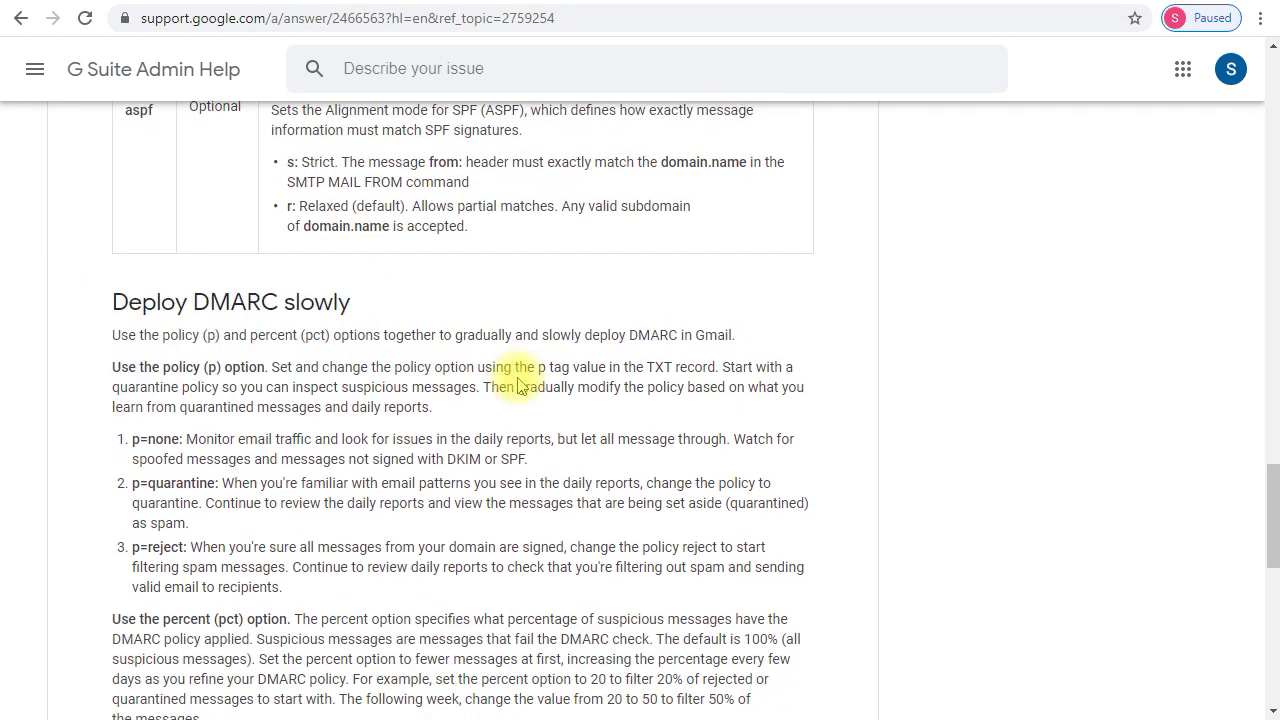
scroll(521, 383, "down", 2)
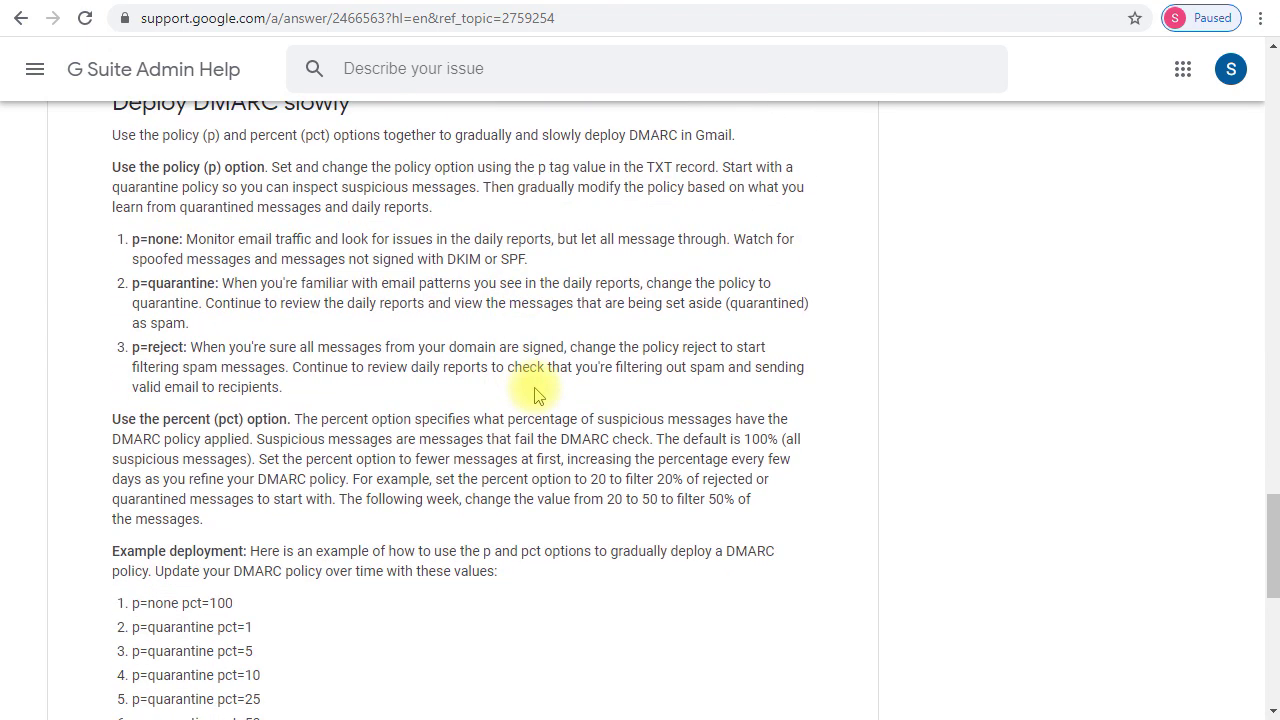
scroll(535, 395, "down", 1)
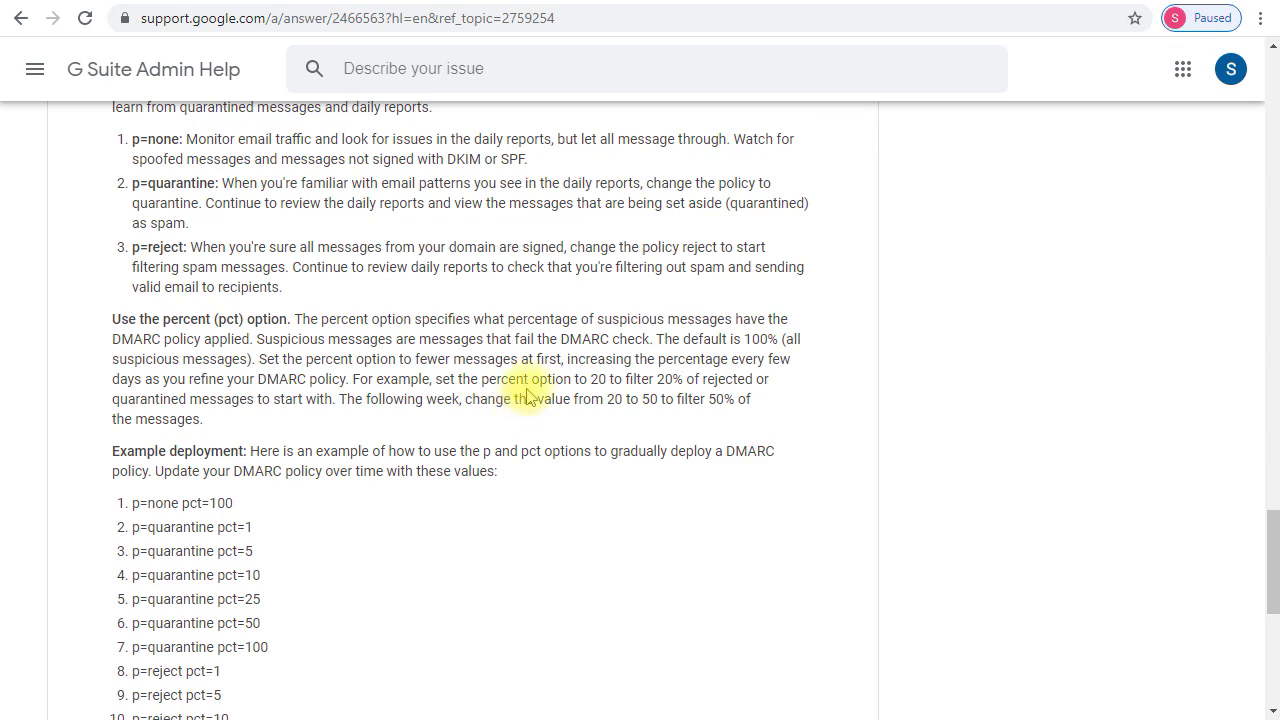
scroll(527, 396, "down", 2)
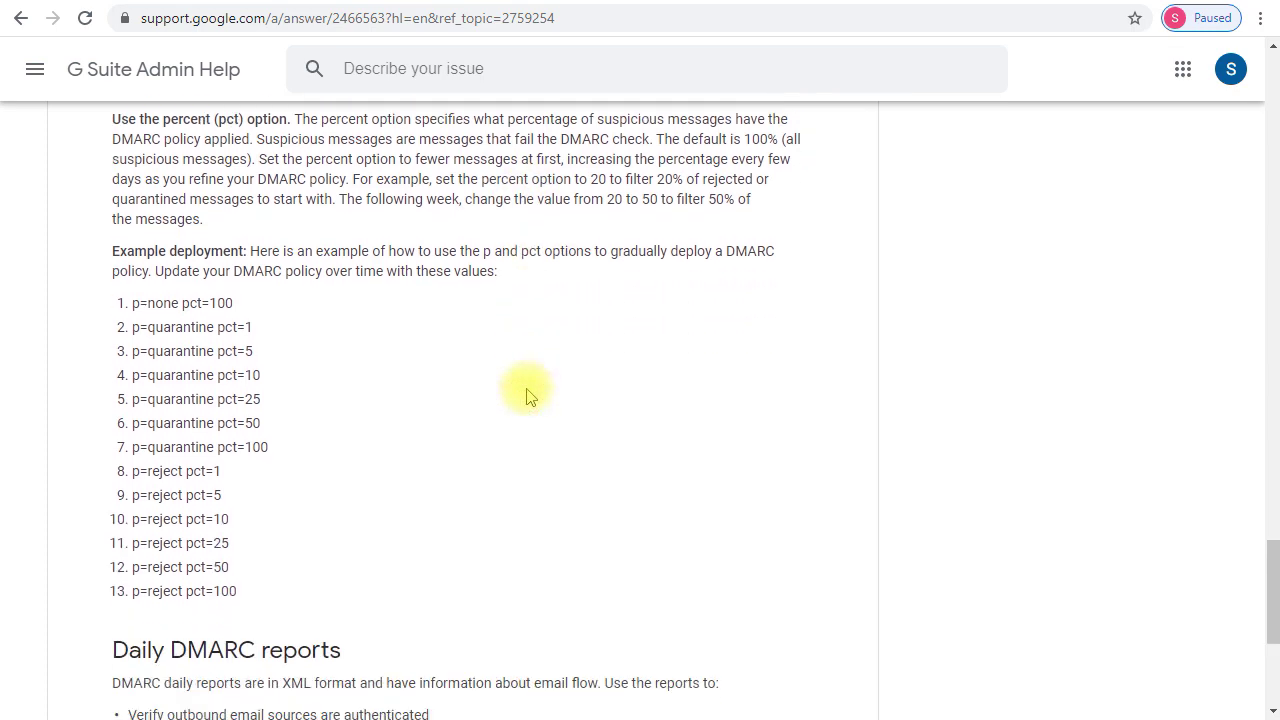
key("ctrl+Tab")
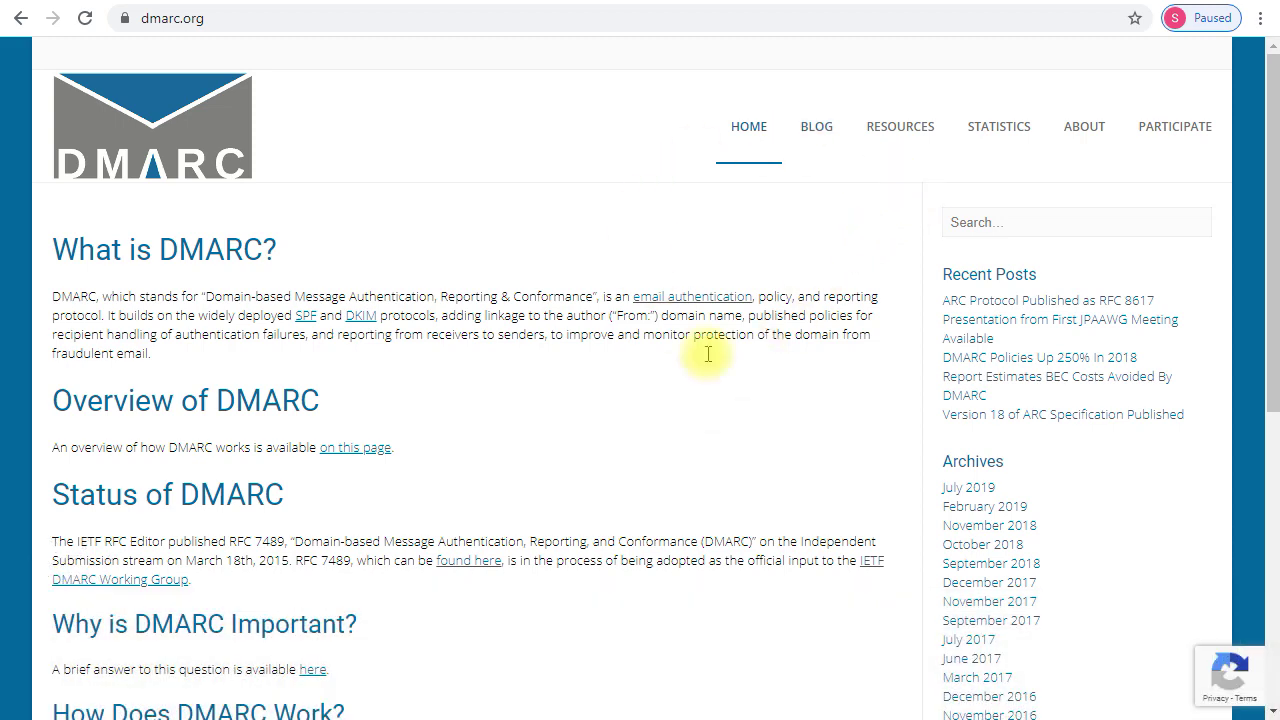
- Scroll the dmarc.org home page down to the How Does DMARC Work? and Who Can Use DMARC? sections
scroll(605, 352, "down", 2)
scroll(605, 352, "down", 3)
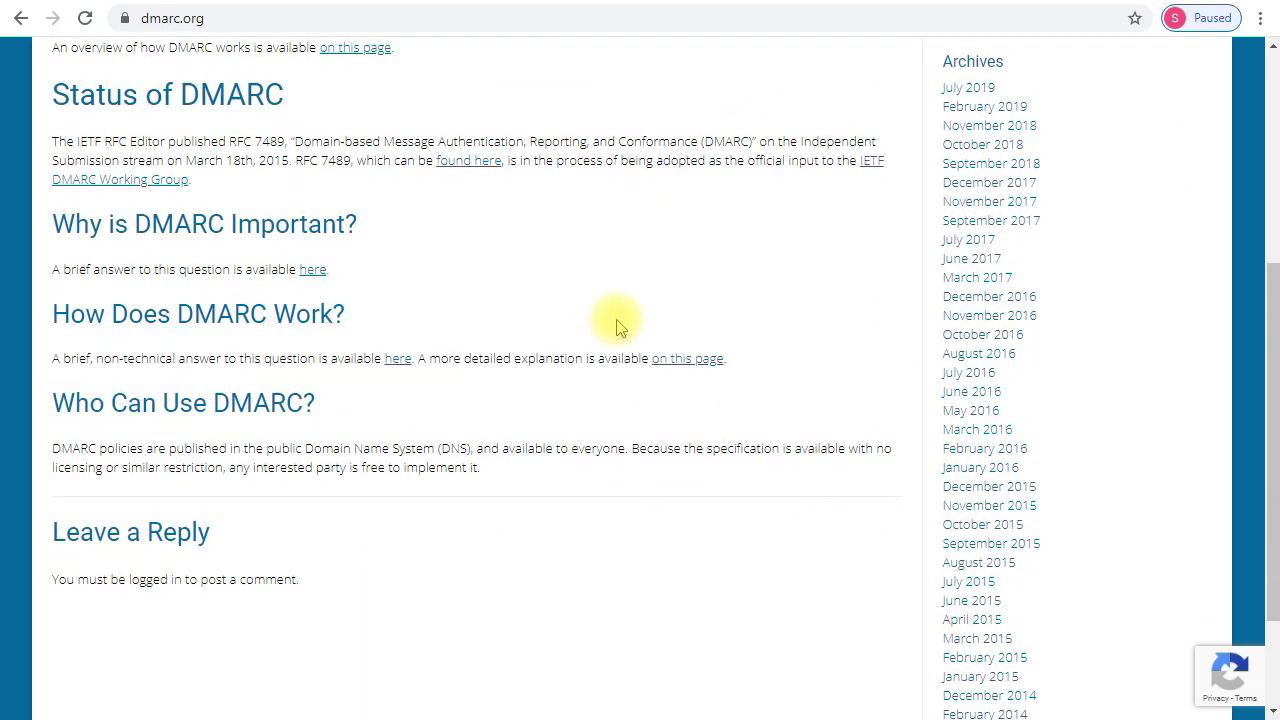